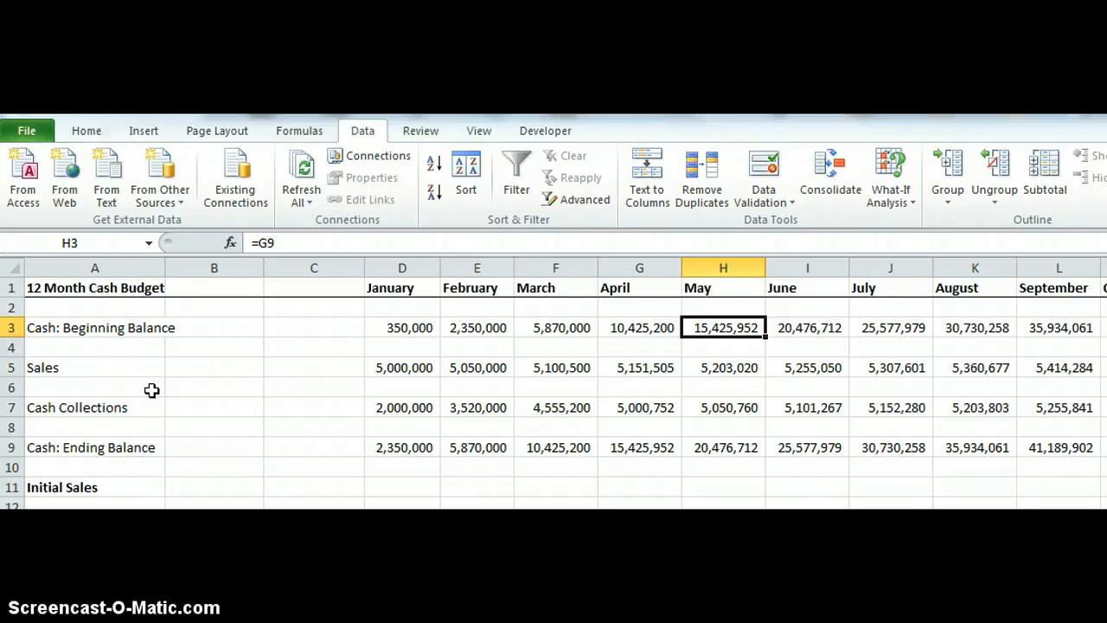
Enable the Developer tab through the ribbon customization in Excel Options.
{"action": "left_click", "coordinate": [29, 134]}
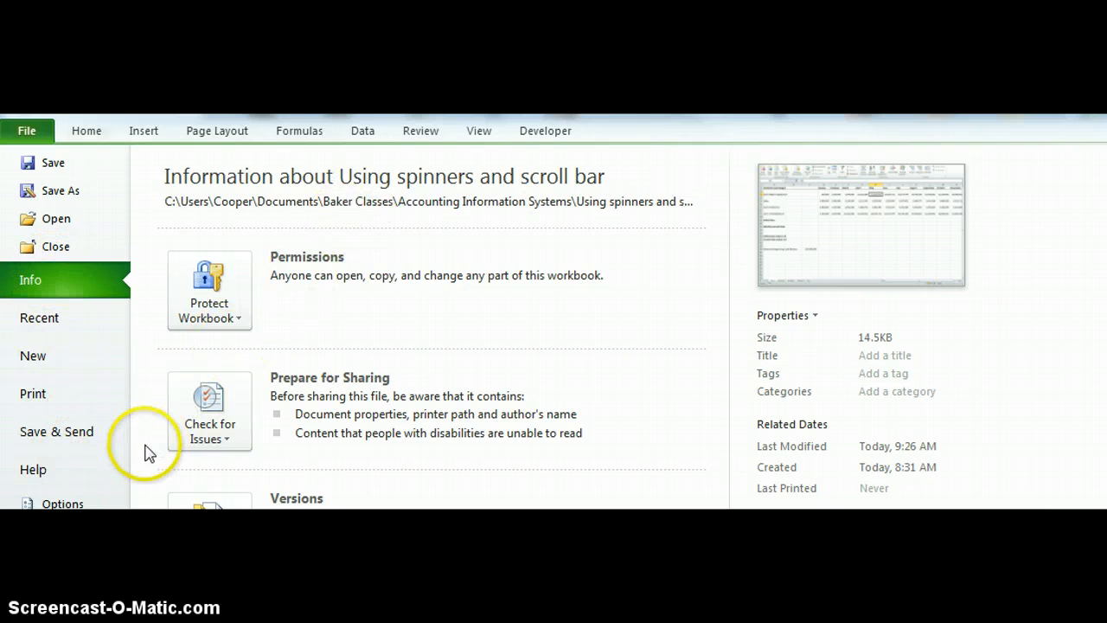
{"action": "left_click", "coordinate": [86, 504]}
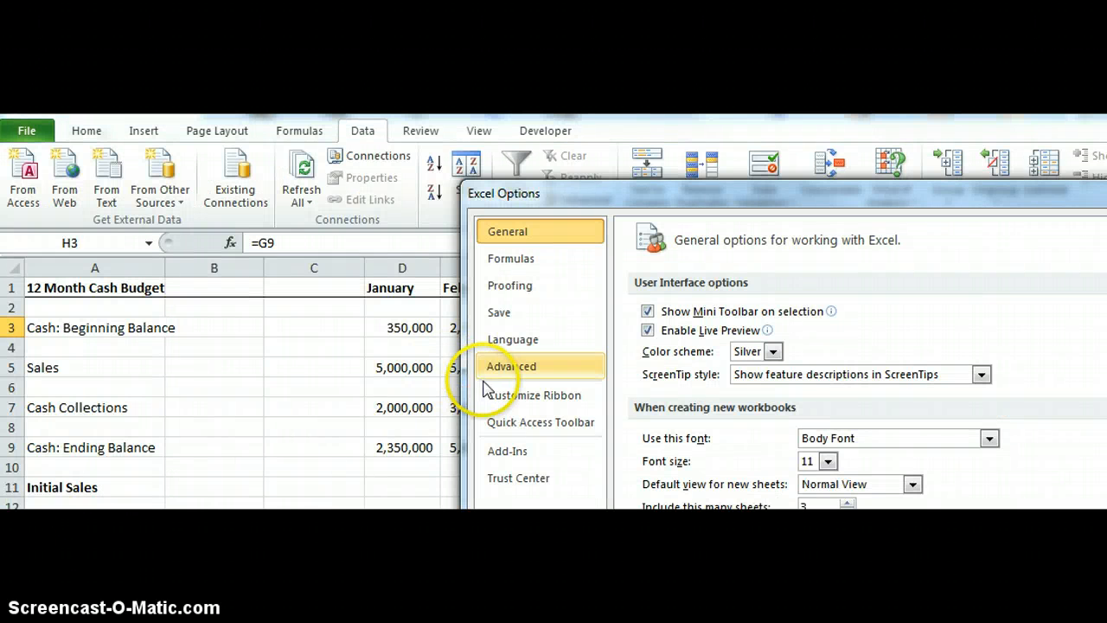
{"action": "left_click", "coordinate": [550, 402]}
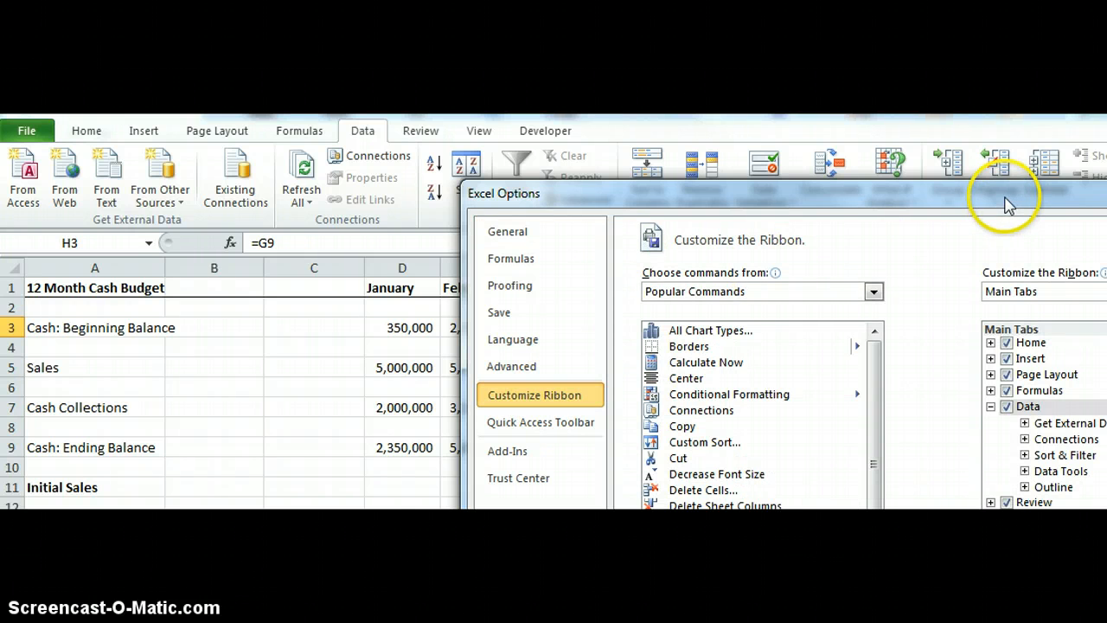
{"action": "left_click_drag", "start_coordinate": [1000, 194], "coordinate": [811, 126]}
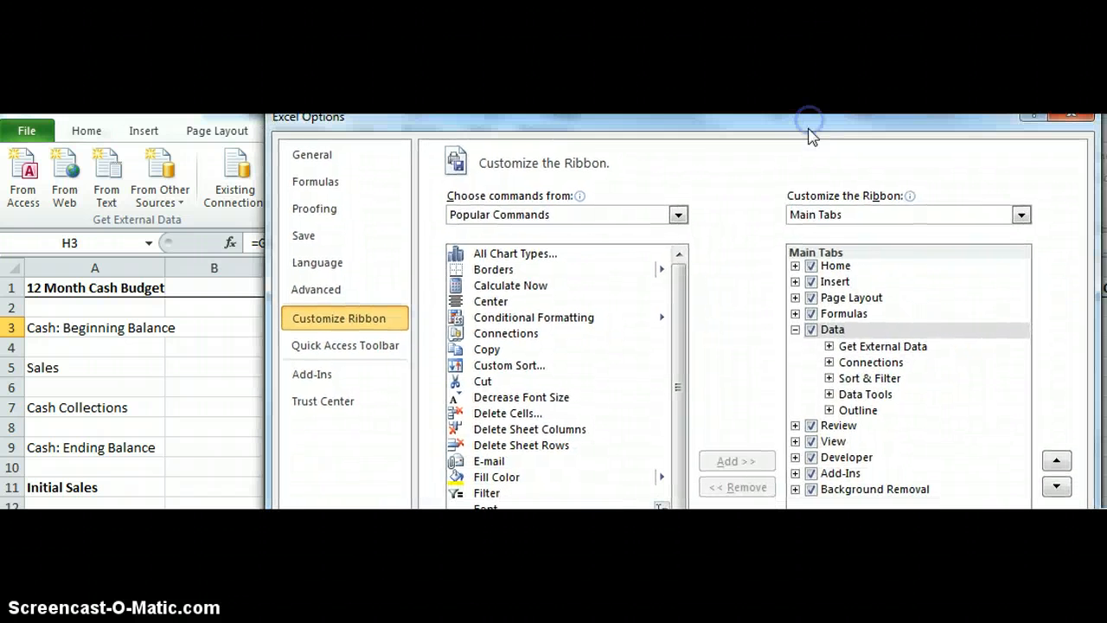
{"action": "left_click", "coordinate": [811, 458]}
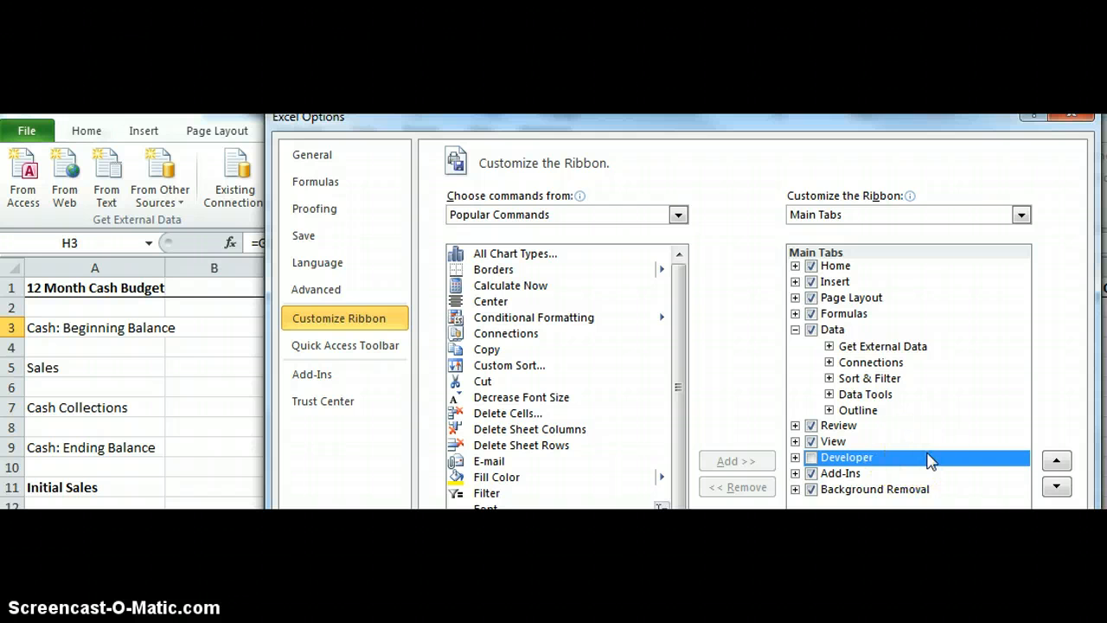
{"action": "left_click", "coordinate": [813, 458]}
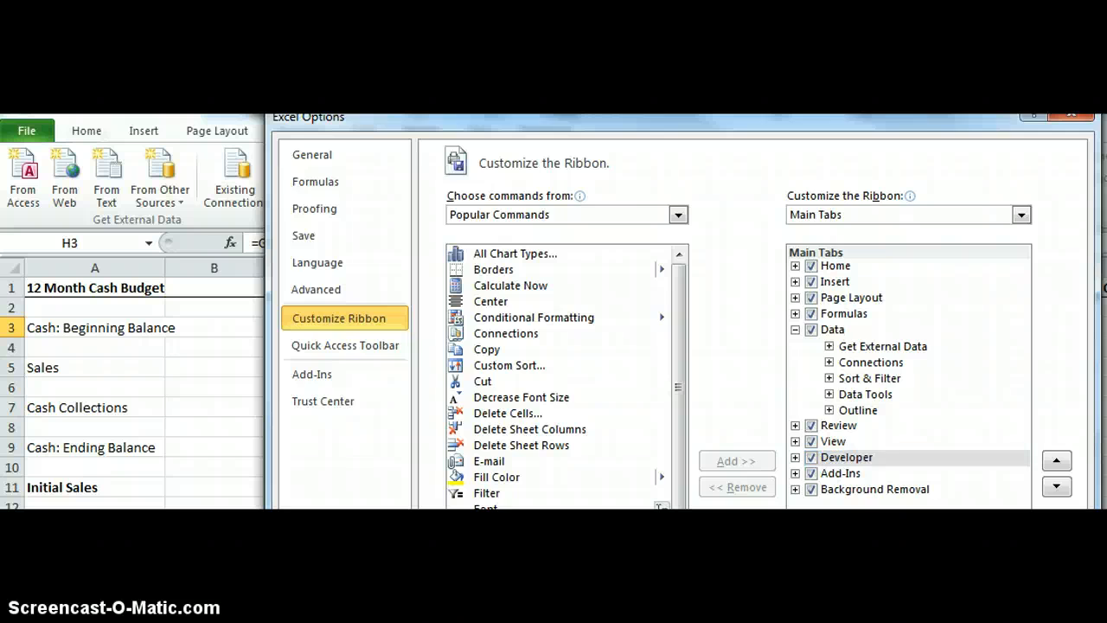
{"action": "key", "text": "Return"}
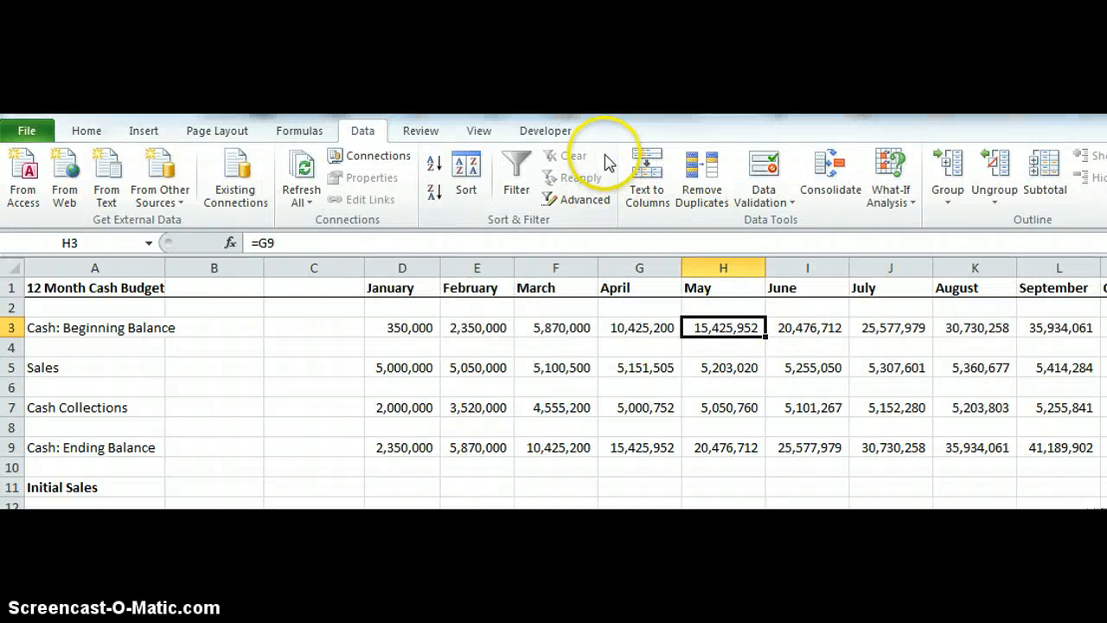
Open the Developer tab and minimize the ribbon.
{"action": "left_click", "coordinate": [561, 131]}
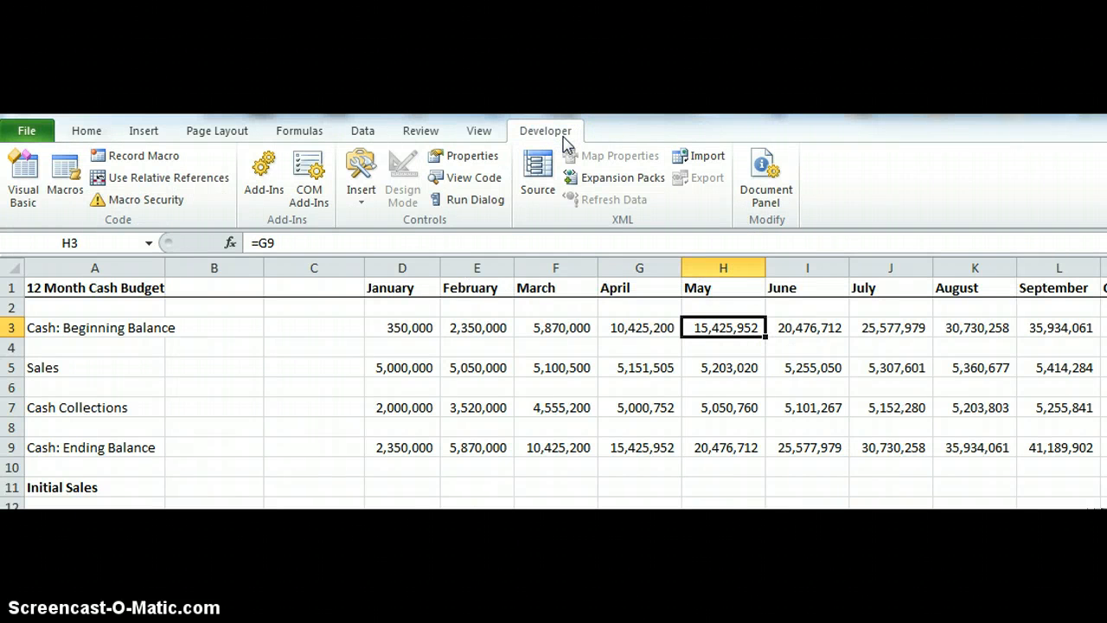
{"action": "left_click", "coordinate": [539, 137]}
{"action": "key", "text": "ctrl+F1"}
Step through the beginning balance, sales, cash collections and ending balance cells to examine the budget figures.
{"action": "left_click", "coordinate": [424, 181]}
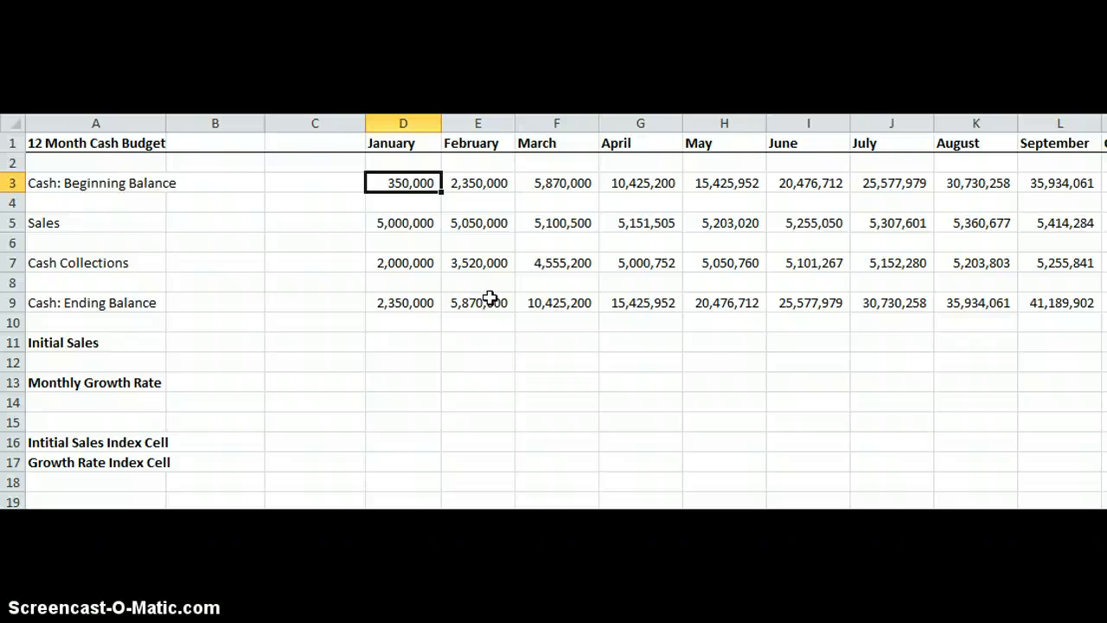
{"action": "key", "text": "Right"}
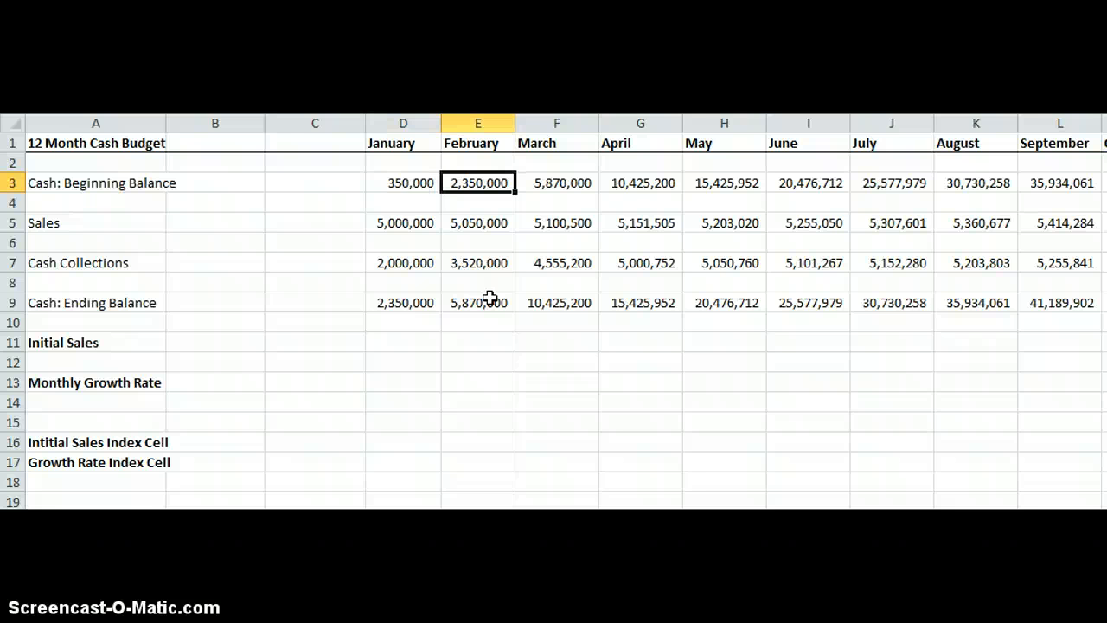
{"action": "key", "text": "Left"}
{"action": "key", "text": "Down"}
{"action": "key", "text": "Down"}
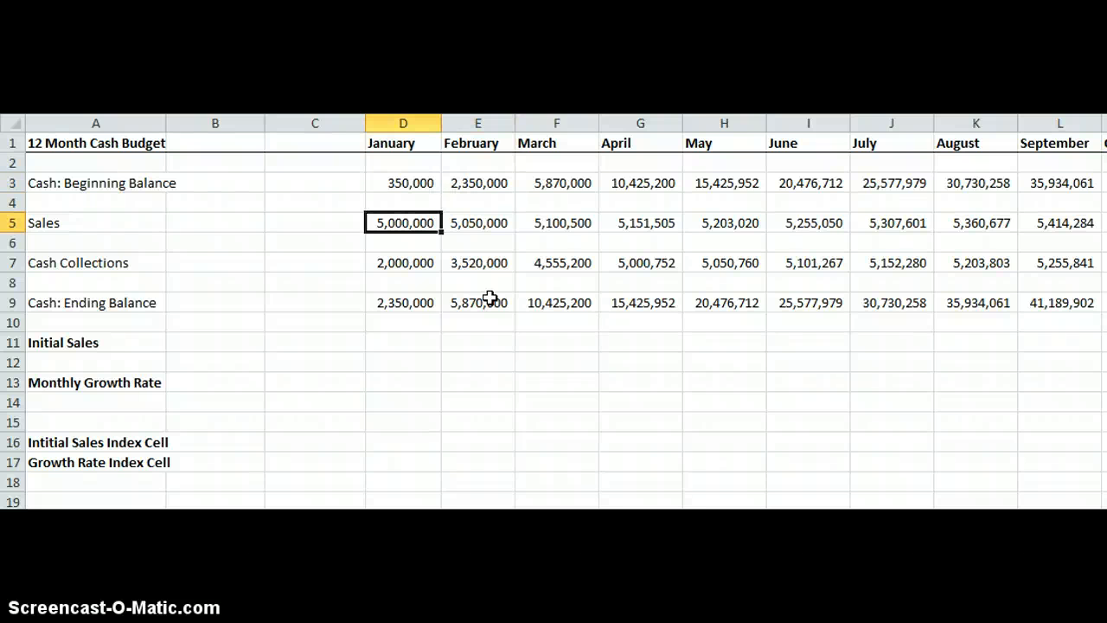
{"action": "key", "text": "Down"}
{"action": "key", "text": "Down"}
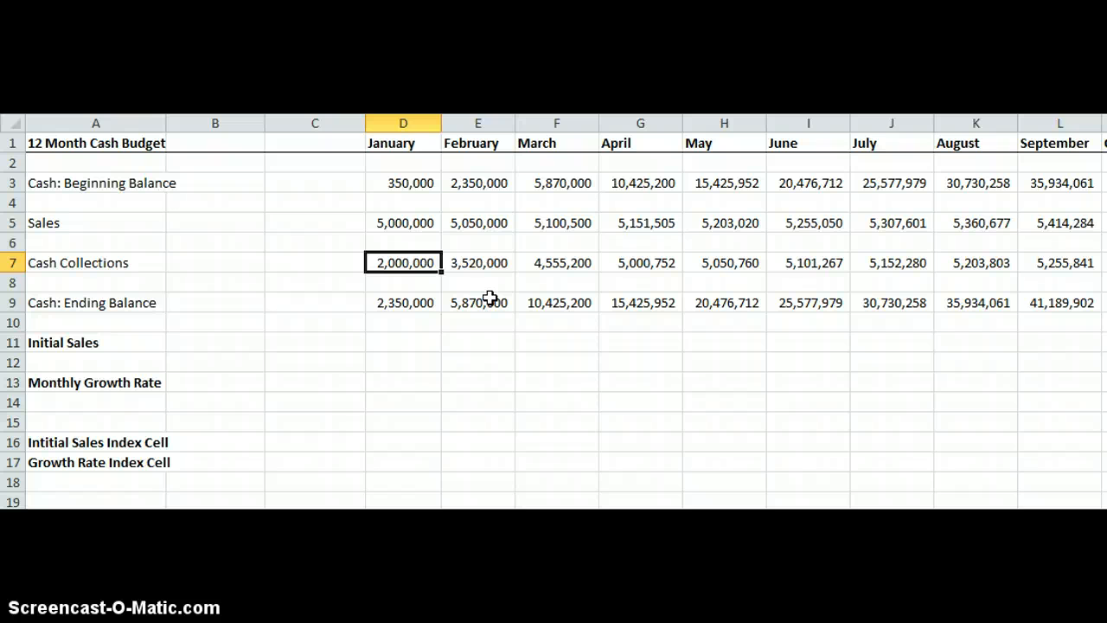
{"action": "key", "text": "Right"}
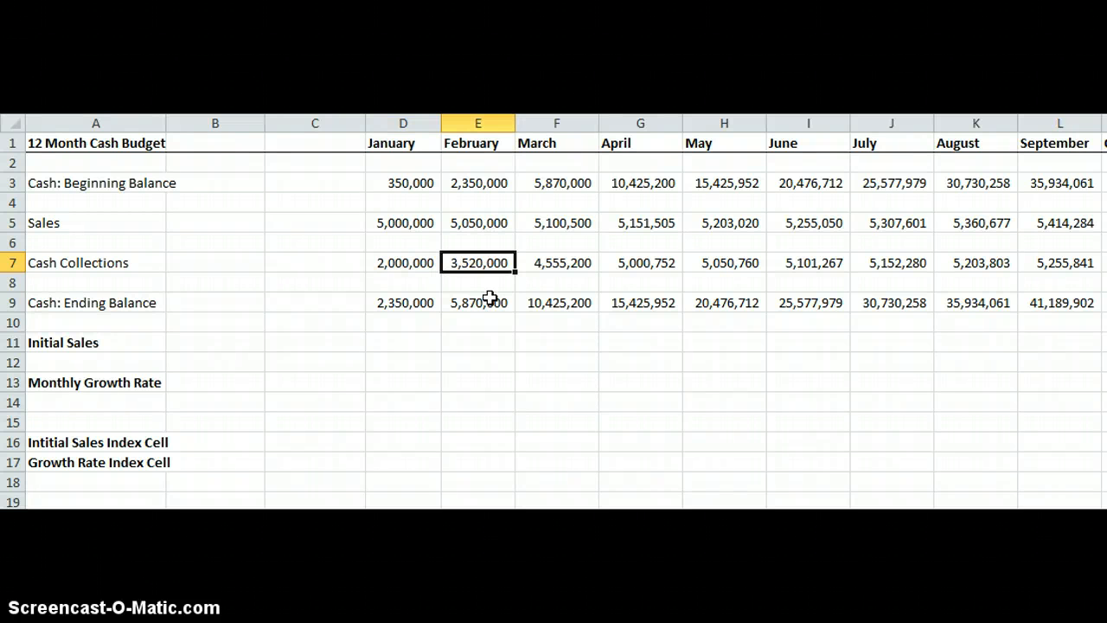
{"action": "key", "text": "Right"}
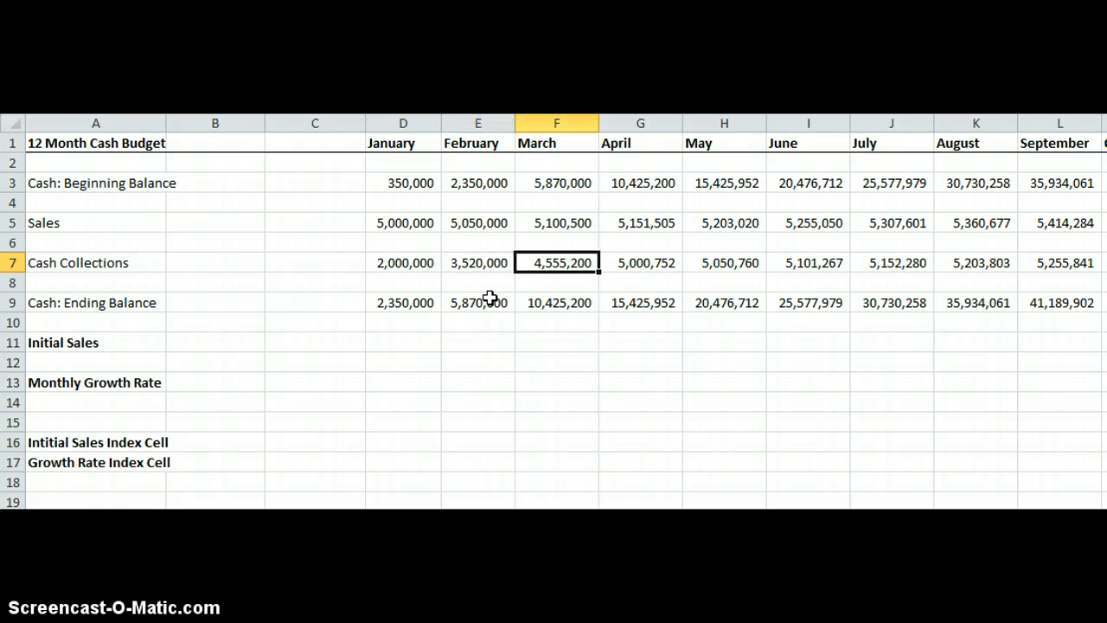
{"action": "key", "text": "Right"}
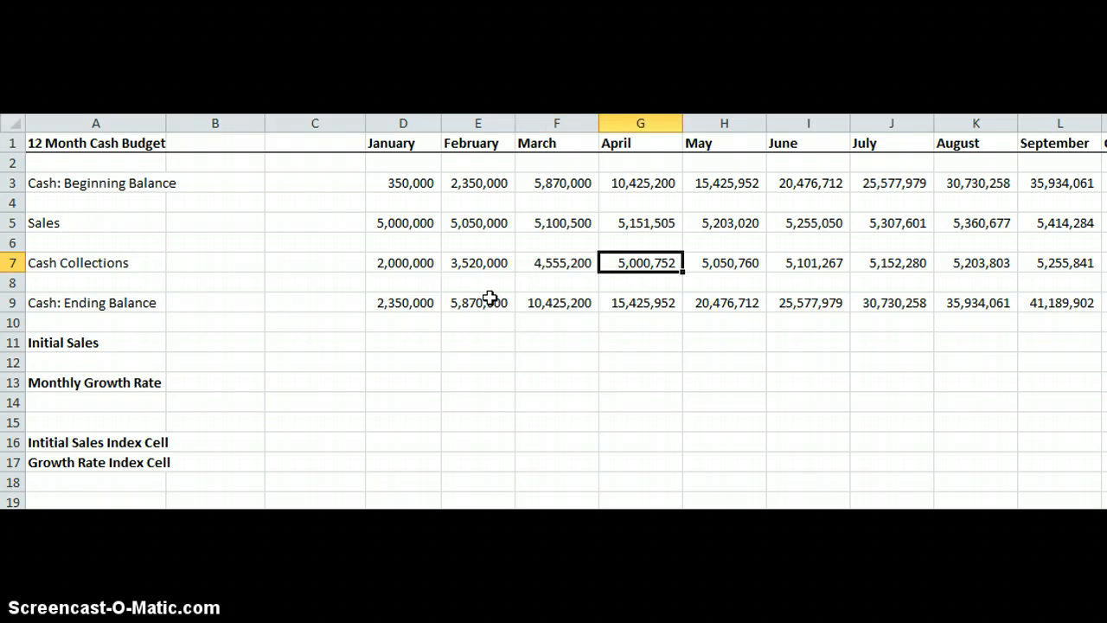
{"action": "key", "text": "Left"}
{"action": "key", "text": "Left"}
{"action": "key", "text": "Left"}
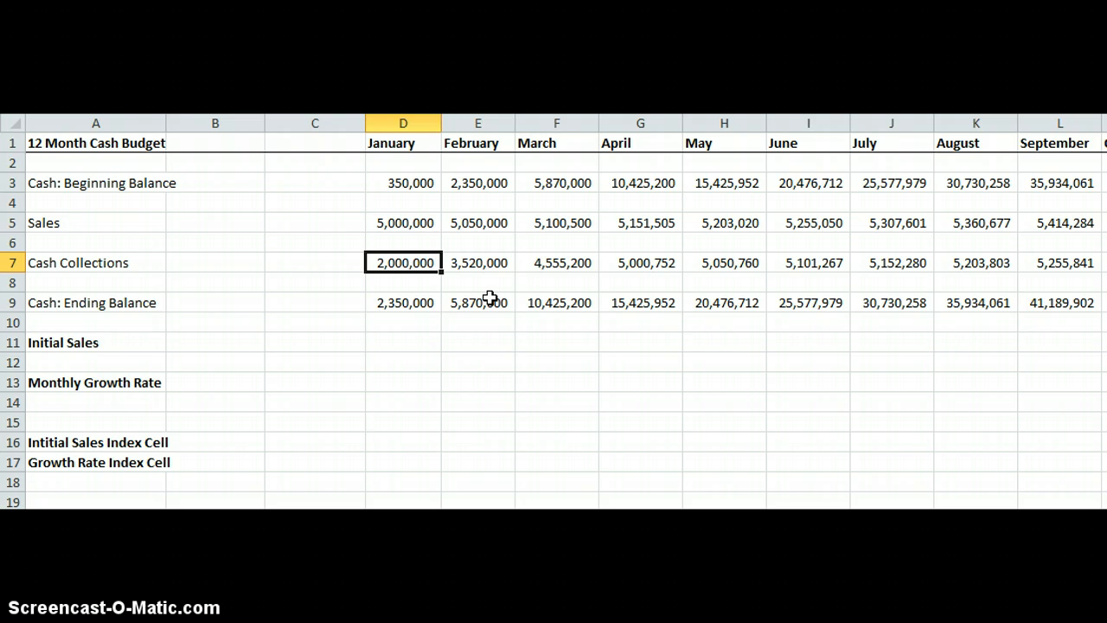
{"action": "key", "text": "Right"}
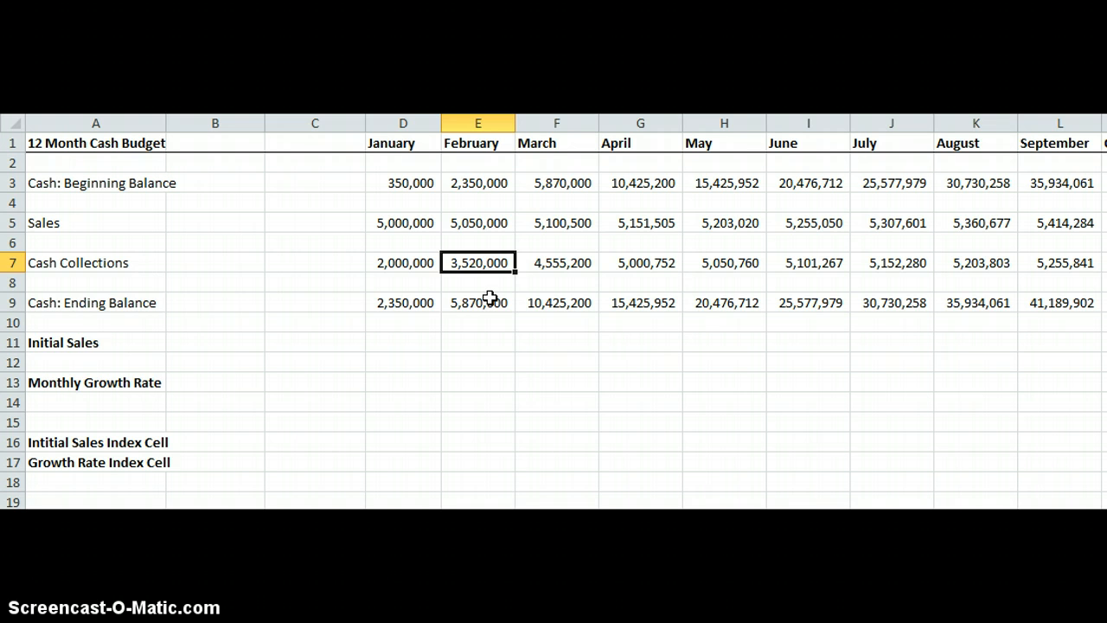
{"action": "key", "text": "Right"}
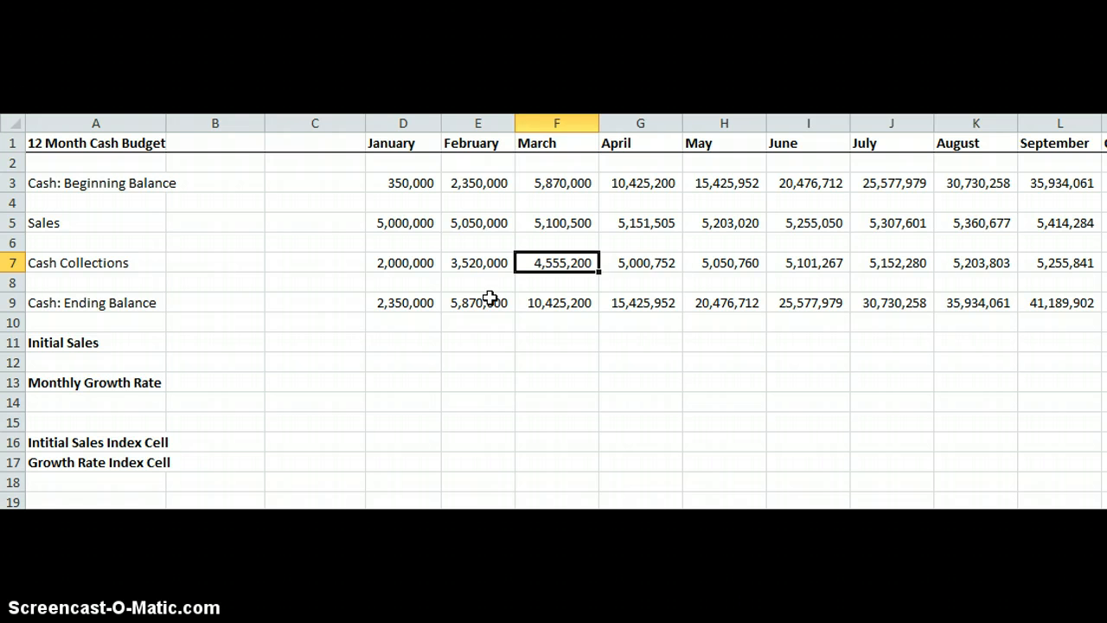
{"action": "key", "text": "Right"}
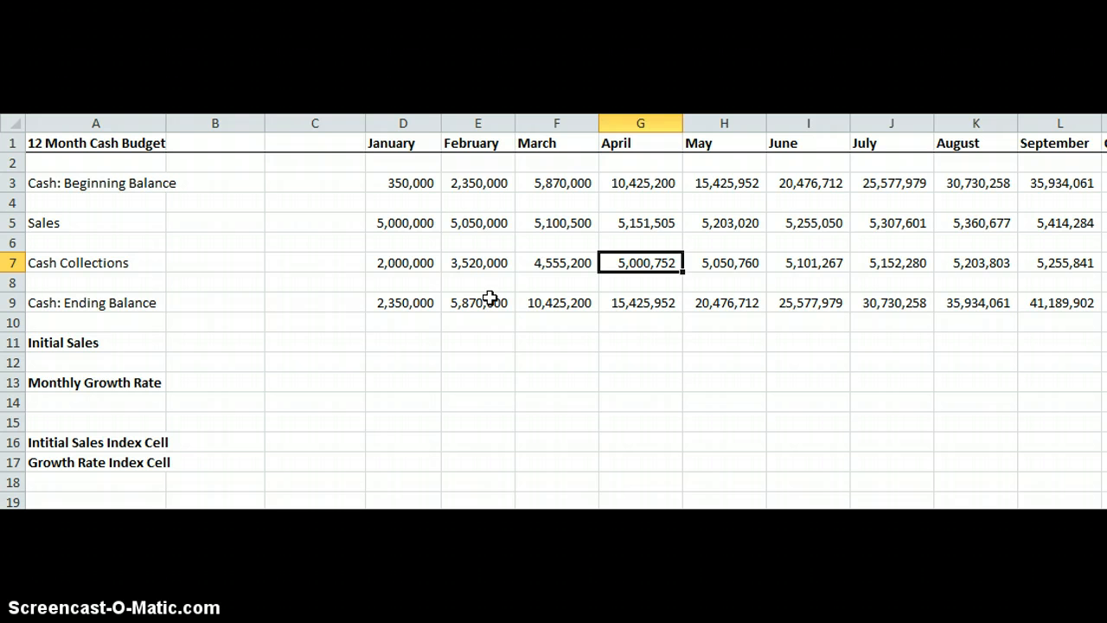
{"action": "key", "text": "Right"}
{"action": "key", "text": "Right"}
{"action": "key", "text": "Right"}
{"action": "key", "text": "Right"}
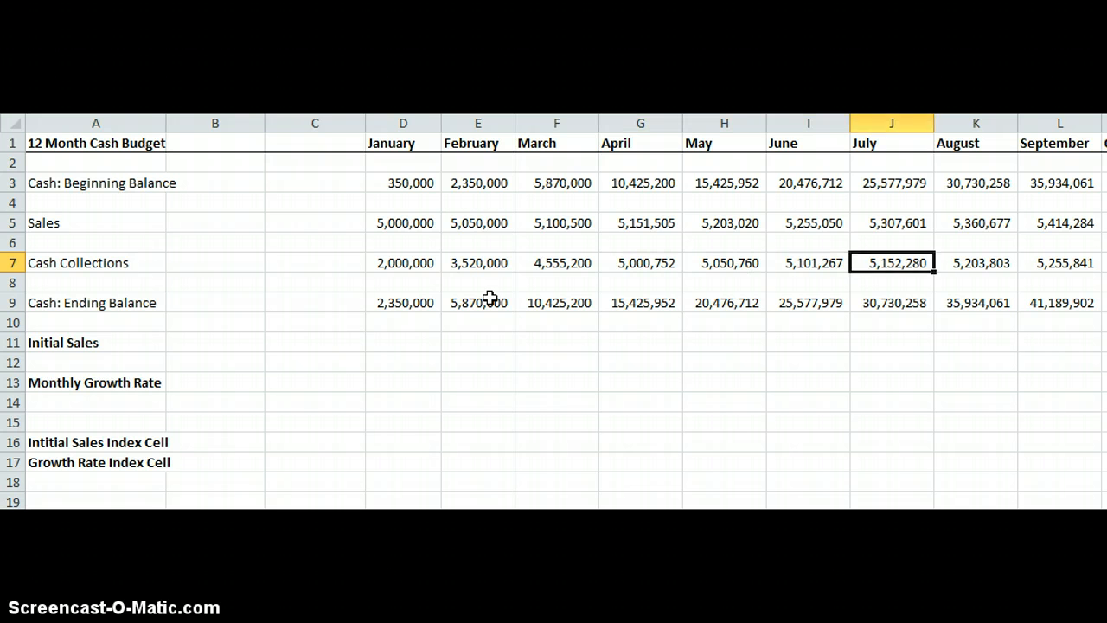
{"action": "key", "text": "Right"}
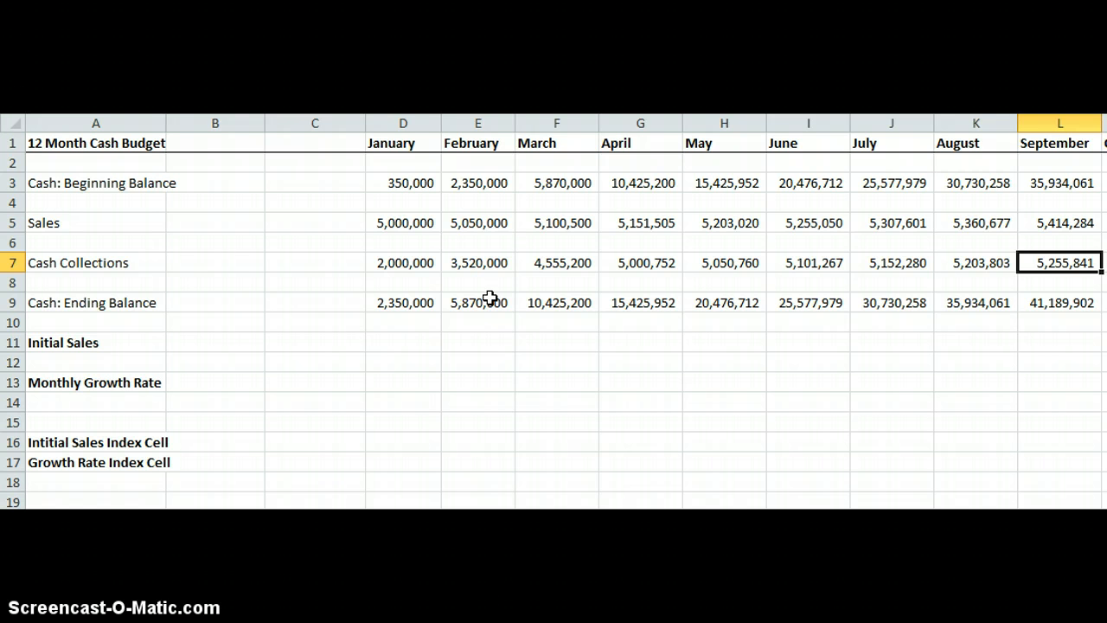
{"action": "key", "text": "Left"}
{"action": "key", "text": "Left"}
{"action": "key", "text": "Left"}
{"action": "key", "text": "Left"}
{"action": "key", "text": "Left"}
{"action": "key", "text": "Left"}
{"action": "key", "text": "Left"}
{"action": "key", "text": "Left"}
{"action": "key", "text": "Down"}
{"action": "key", "text": "Down"}
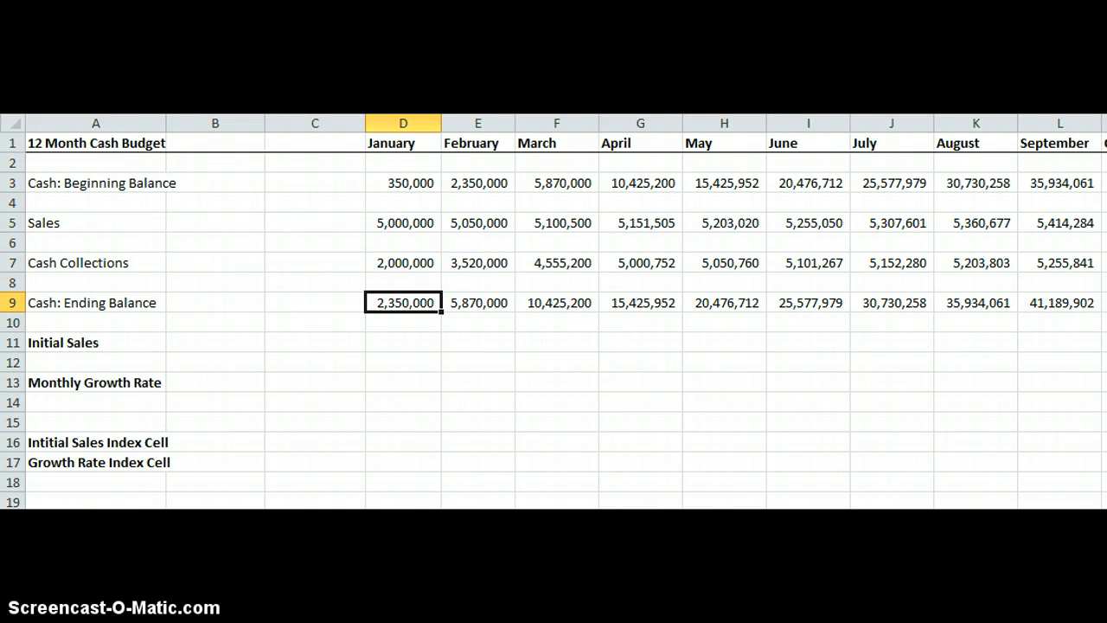
Enter 10 in the Growth Rate Index Cell, C17.
{"action": "left_click", "coordinate": [315, 463]}
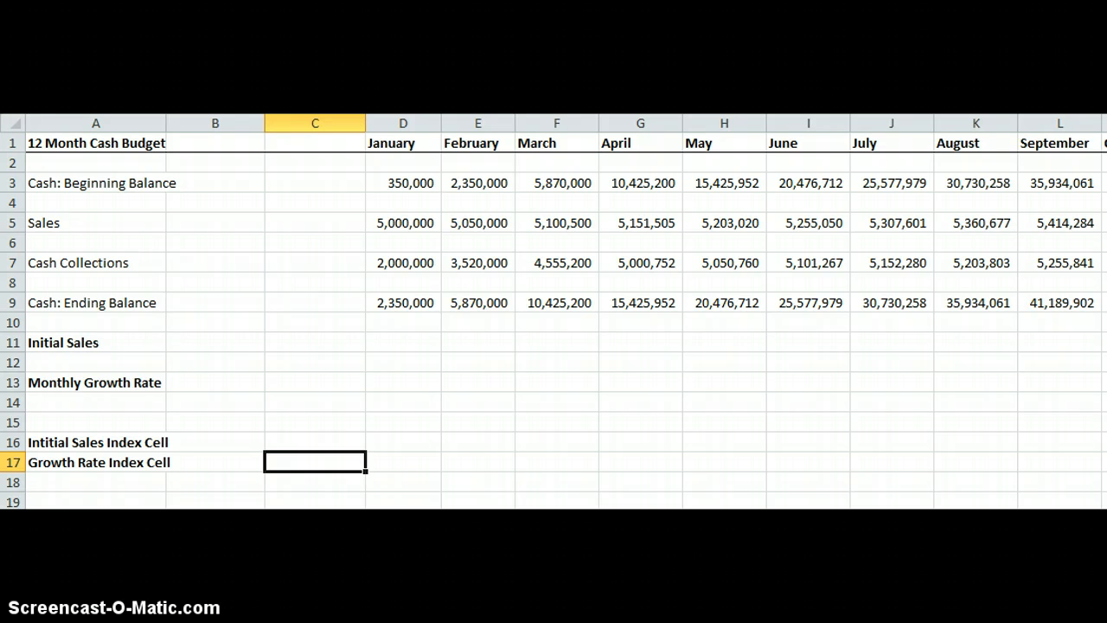
{"action": "double_click", "coordinate": [335, 465]}
{"action": "type", "text": "10"}
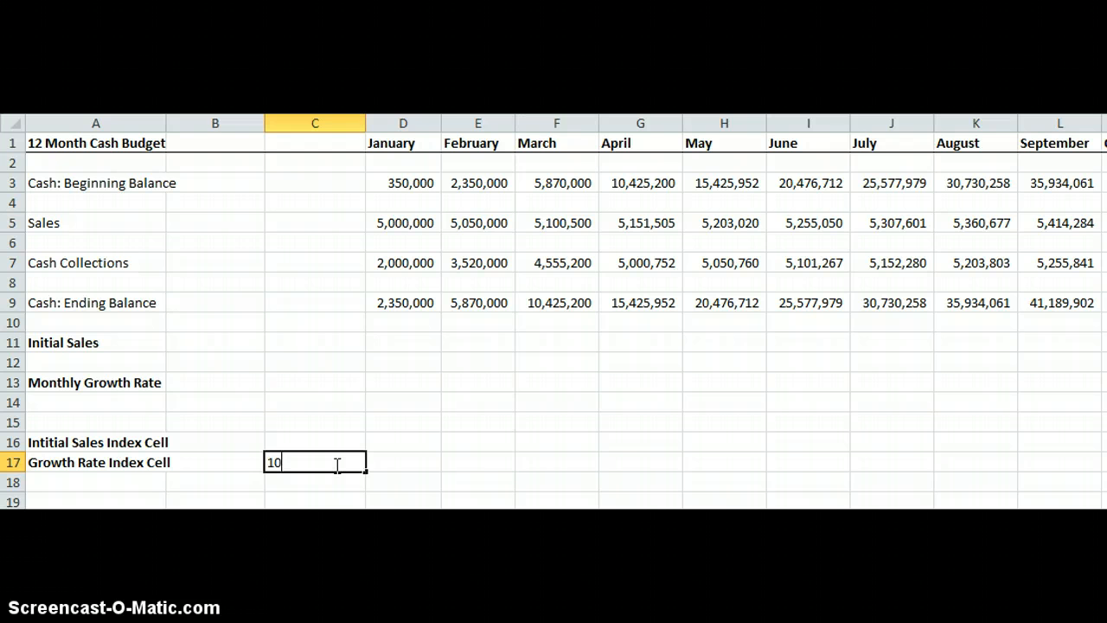
{"action": "key", "text": "Return"}
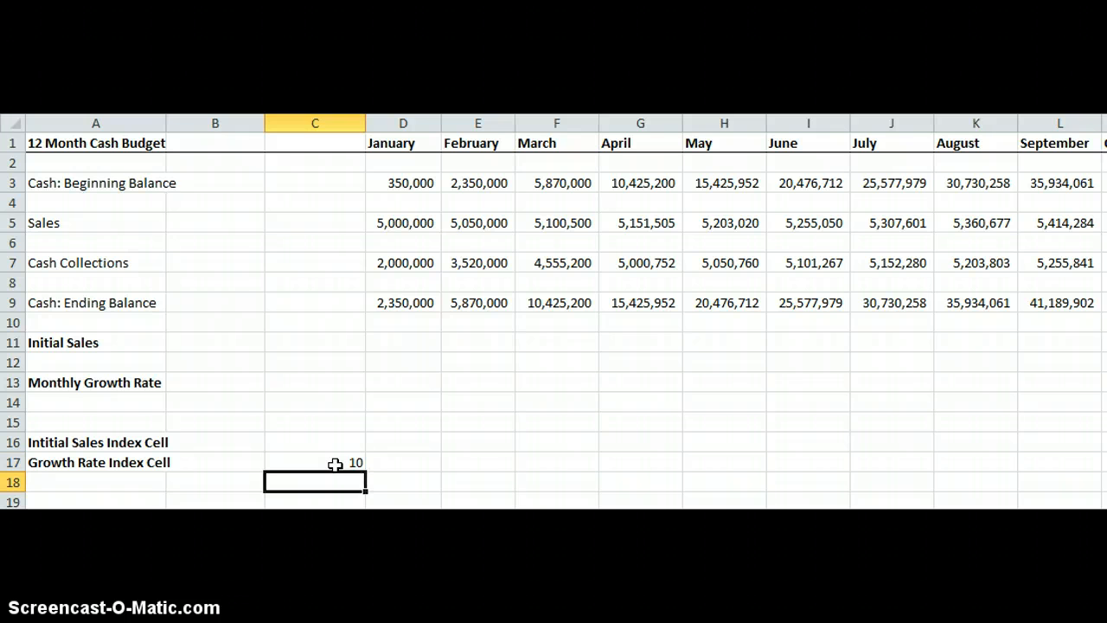
Set the Monthly Growth Rate cell C13 to the formula =C17/1000.
{"action": "left_click", "coordinate": [333, 380]}
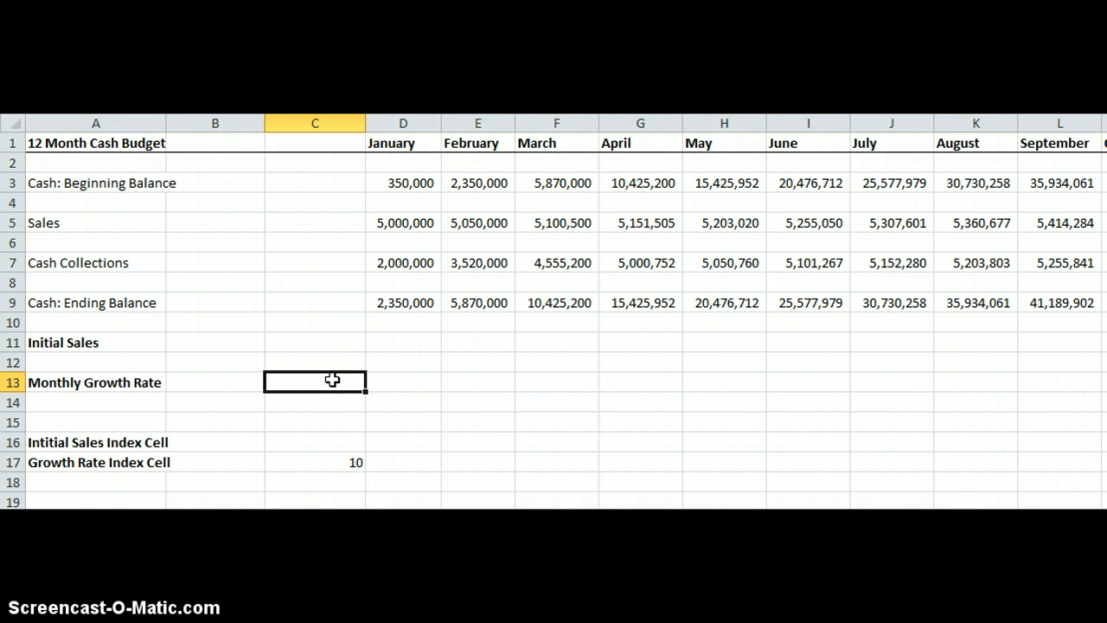
{"action": "type", "text": "="}
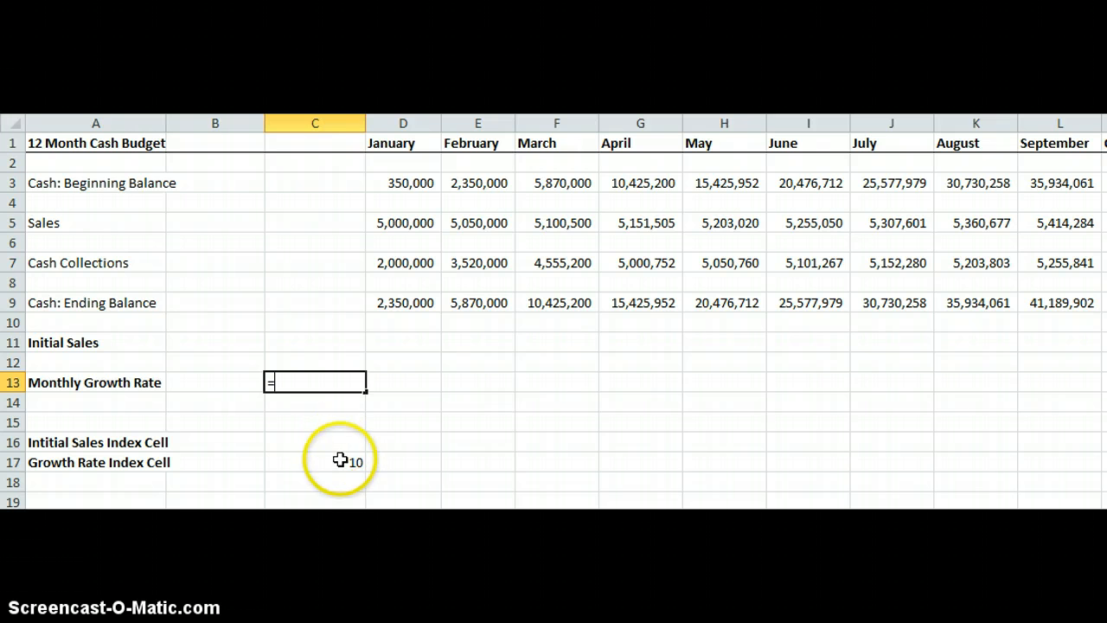
{"action": "left_click", "coordinate": [342, 462]}
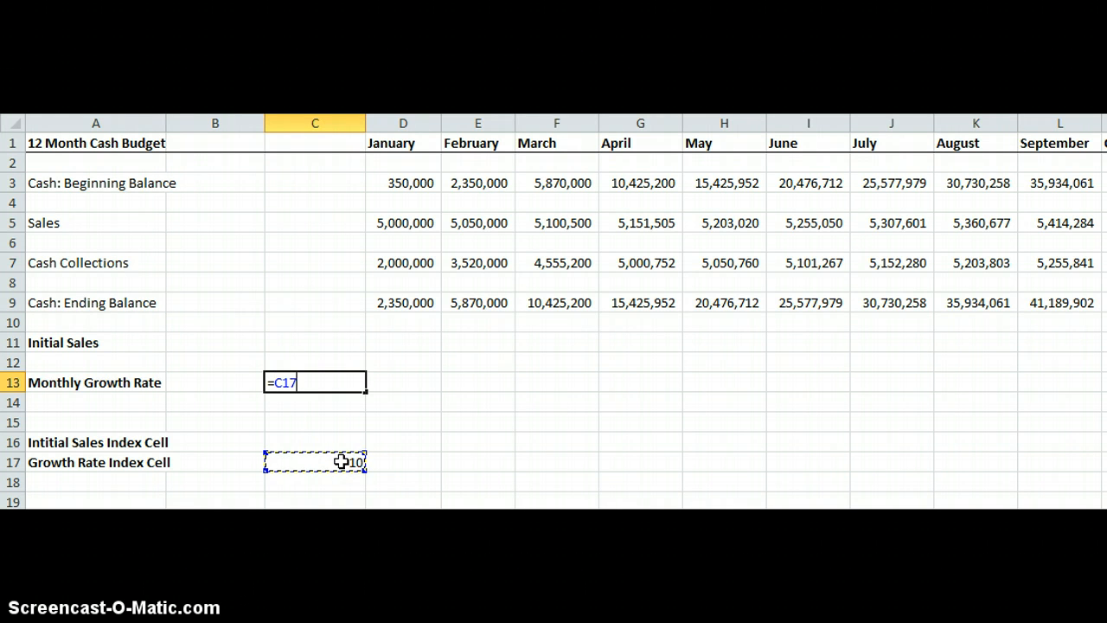
{"action": "type", "text": "/1000"}
{"action": "key", "text": "Return"}
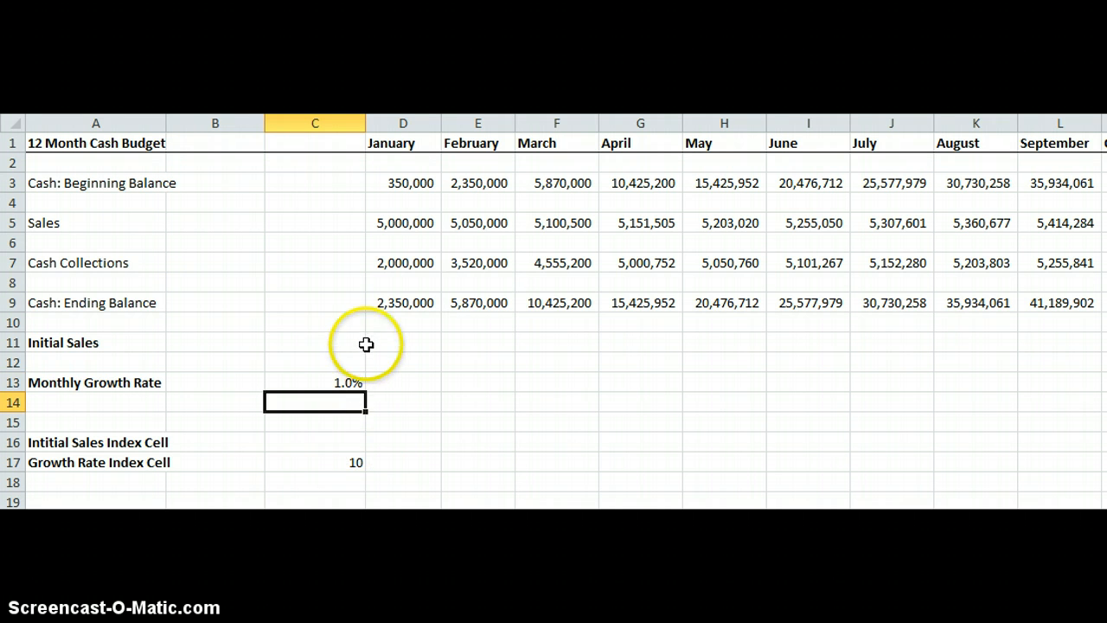
Draw a Spin Button form control just right of the Monthly Growth Rate cell.
{"action": "left_click", "coordinate": [344, 386]}
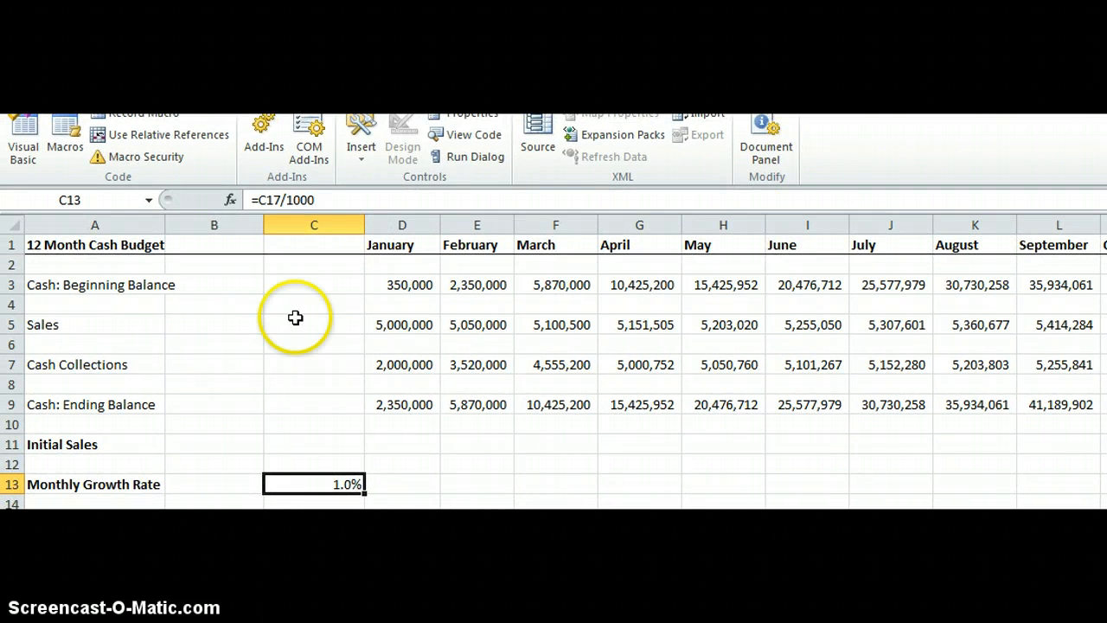
{"action": "left_click", "coordinate": [358, 156]}
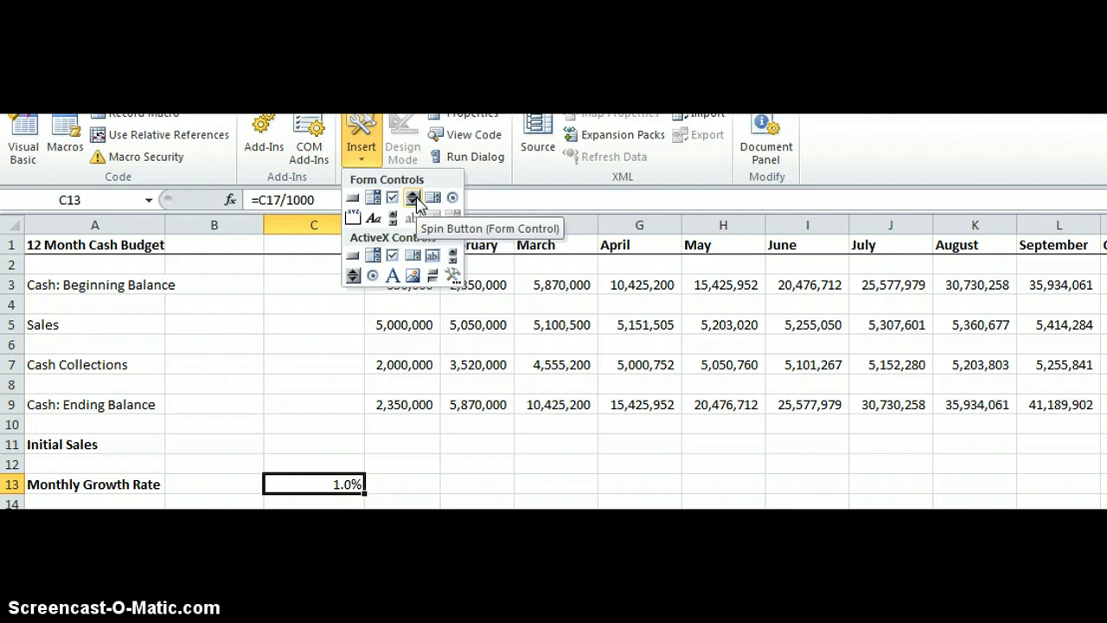
{"action": "left_click", "coordinate": [416, 198]}
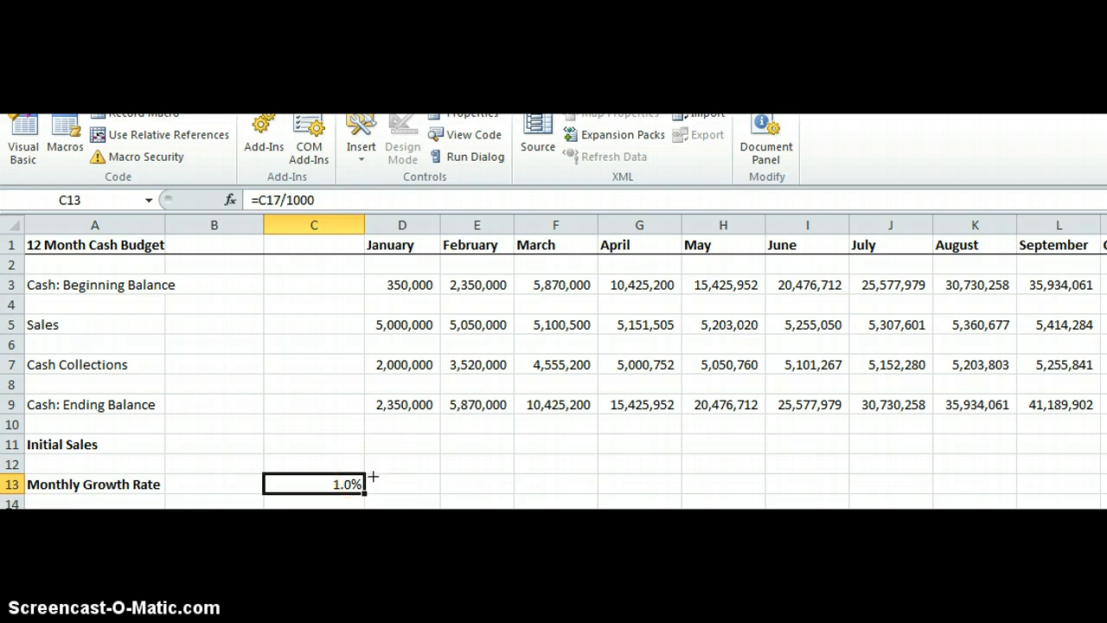
{"action": "left_click_drag", "start_coordinate": [372, 476], "coordinate": [412, 505]}
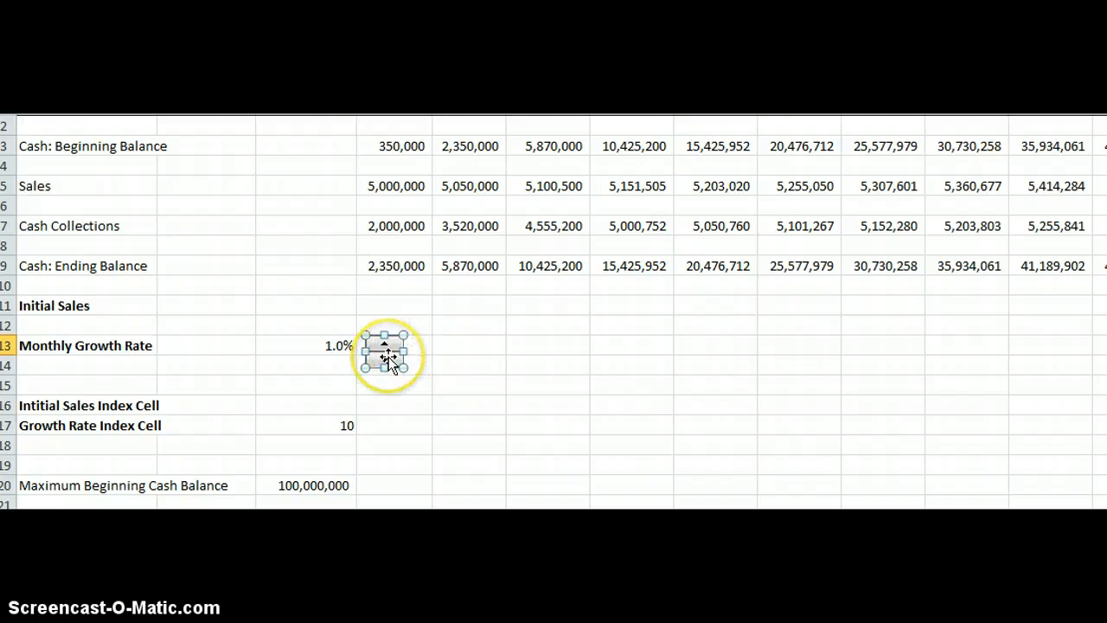
Open the spin button's control settings and set current value 5, minimum 5, maximum 15 and incremental change 1.
{"action": "right_click", "coordinate": [388, 358]}
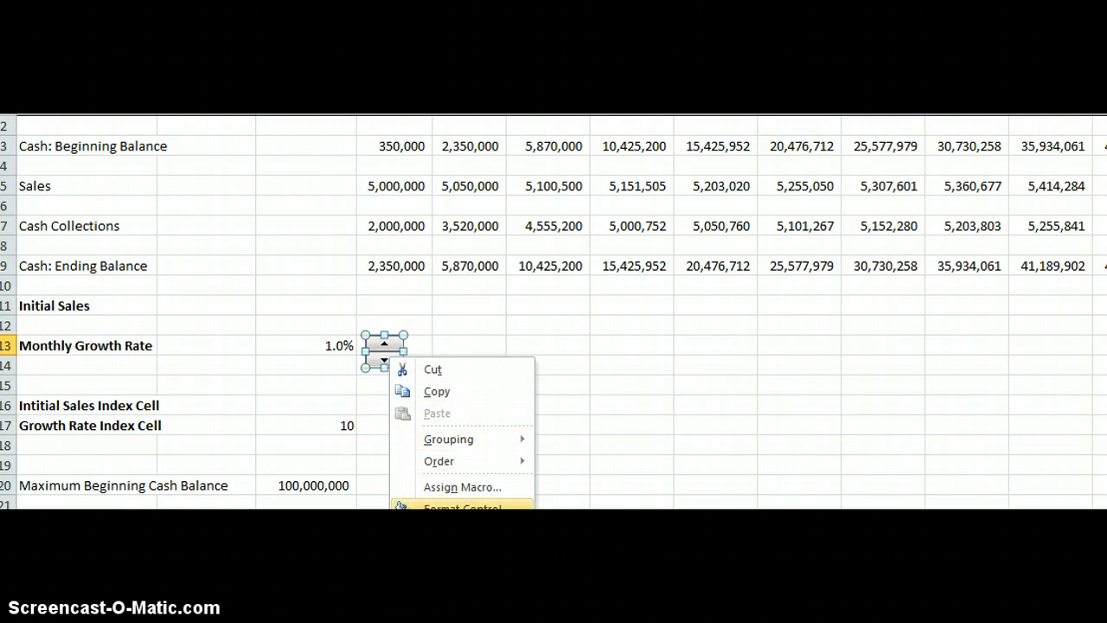
{"action": "left_click", "coordinate": [462, 507]}
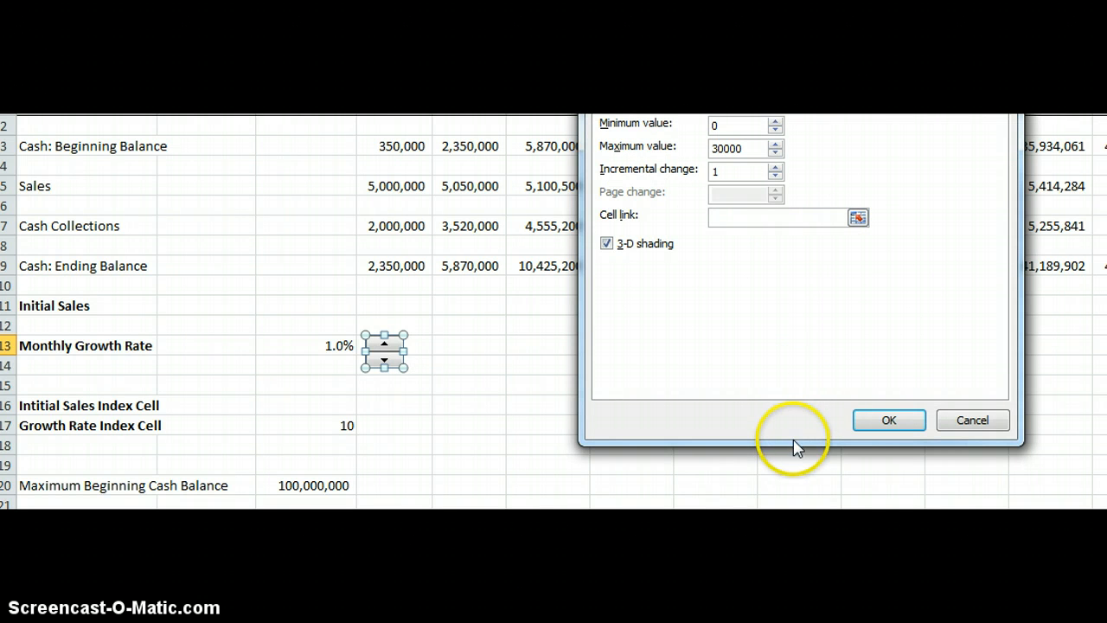
{"action": "left_click_drag", "start_coordinate": [866, 37], "coordinate": [849, 113]}
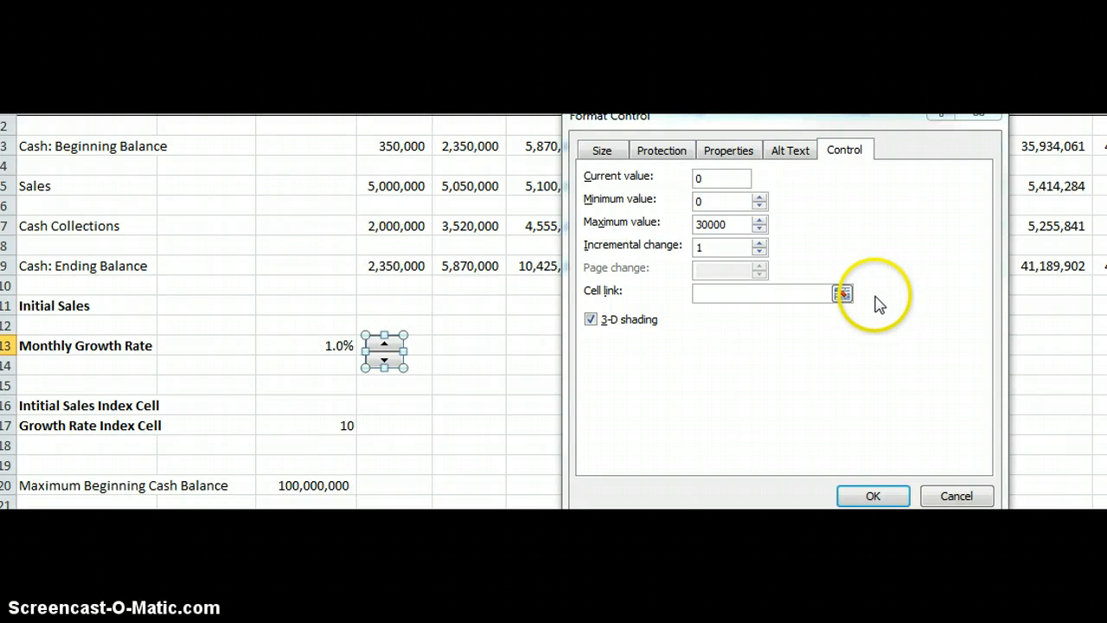
{"action": "double_click", "coordinate": [697, 178]}
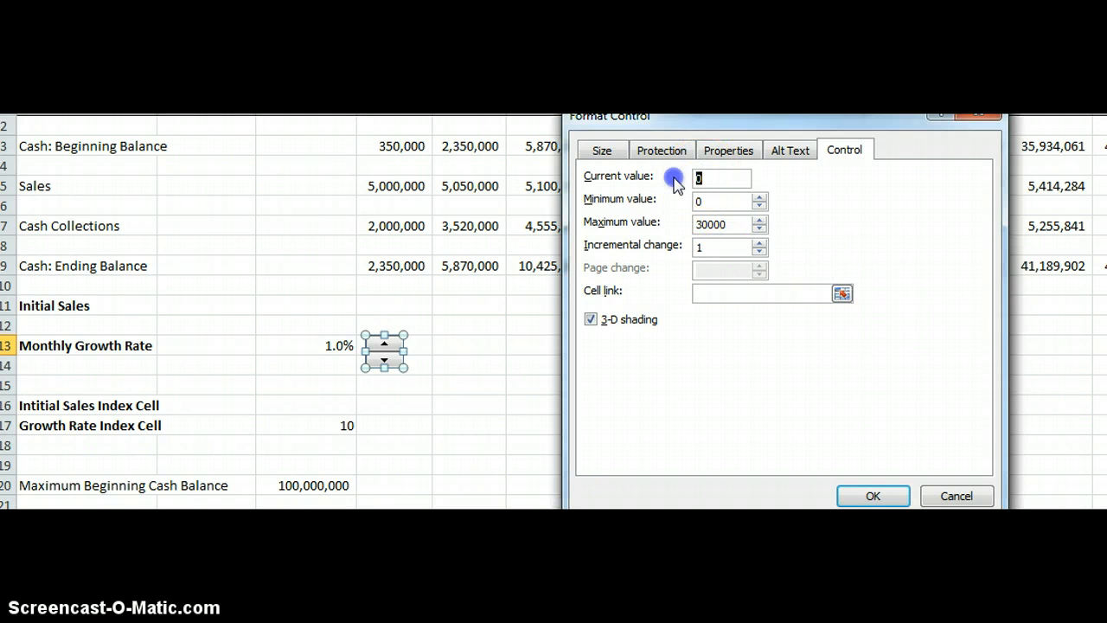
{"action": "type", "text": "5"}
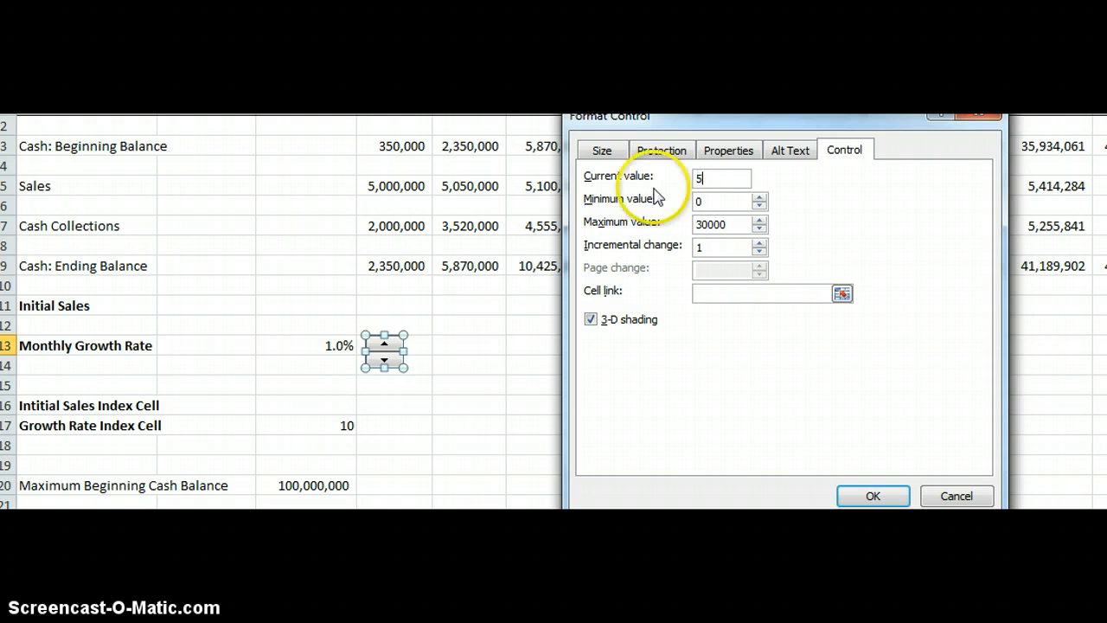
{"action": "double_click", "coordinate": [709, 206]}
{"action": "type", "text": "5"}
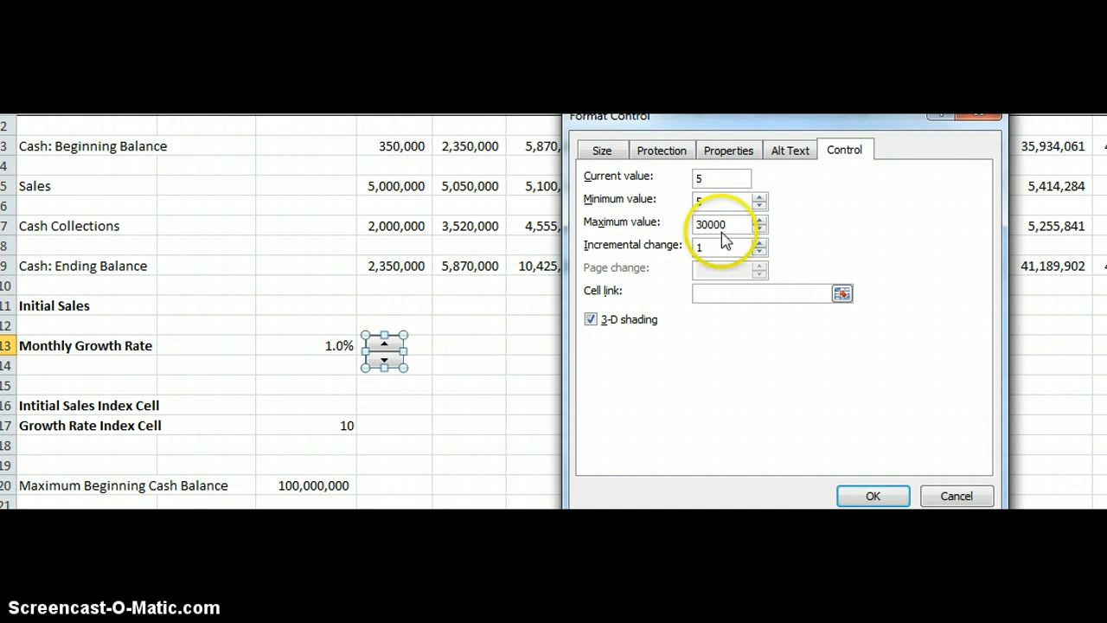
{"action": "left_click", "coordinate": [729, 228]}
{"action": "double_click", "coordinate": [690, 223]}
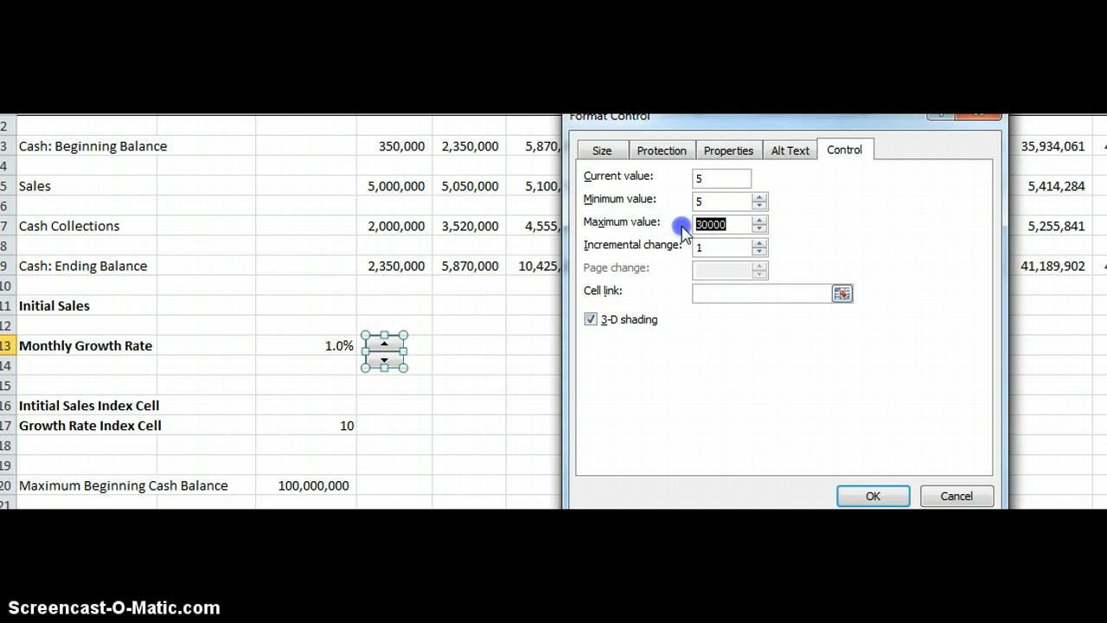
{"action": "type", "text": "15"}
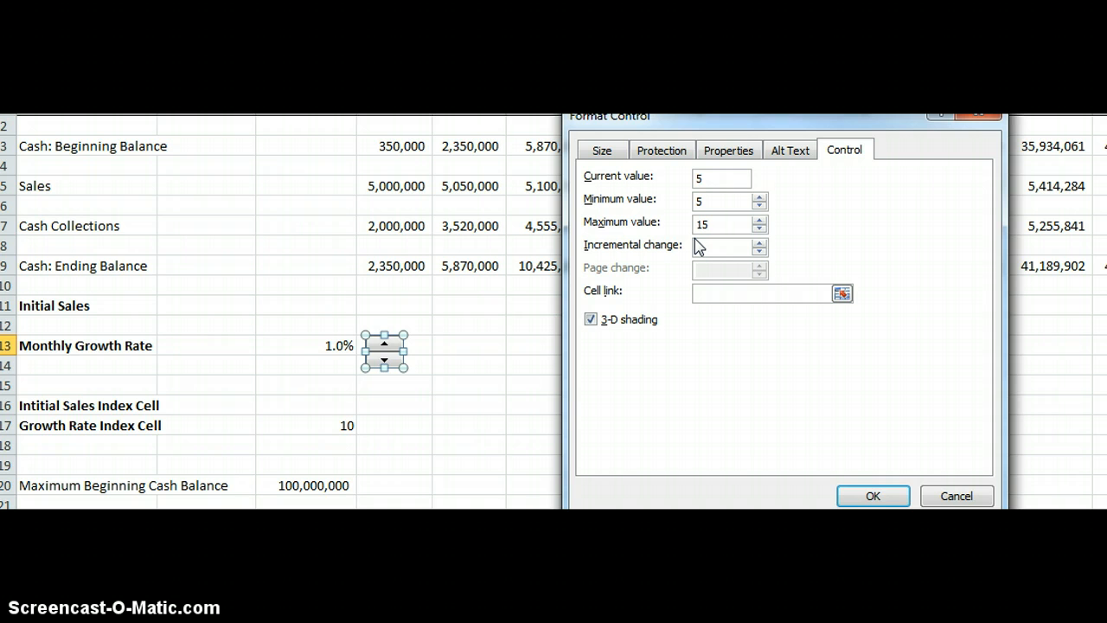
{"action": "left_click", "coordinate": [701, 246]}
{"action": "type", "text": "1"}
Link the spin button to cell C17, the Growth Rate Index Cell, and confirm the settings.
{"action": "left_click", "coordinate": [837, 292]}
{"action": "left_click", "coordinate": [844, 293]}
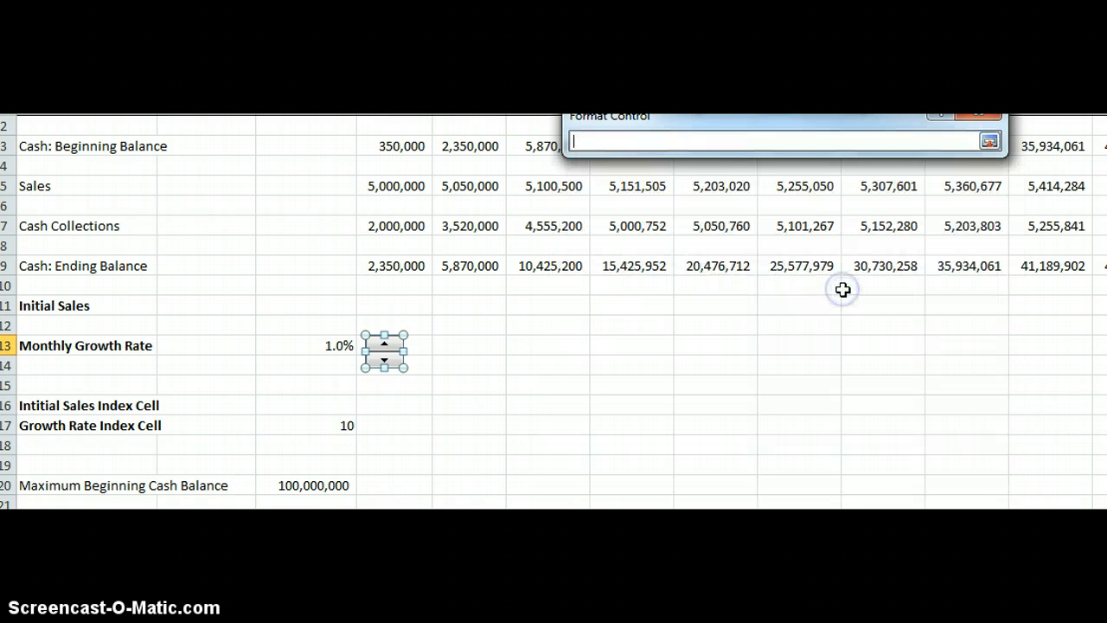
{"action": "left_click", "coordinate": [343, 425]}
{"action": "key", "text": "Return"}
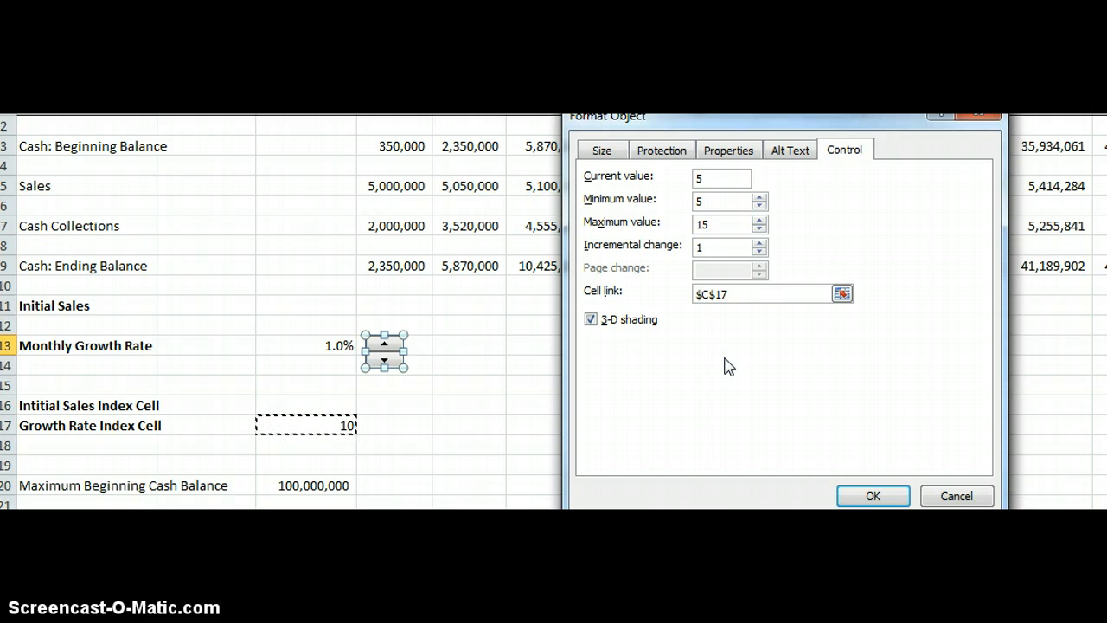
{"action": "left_click", "coordinate": [594, 351]}
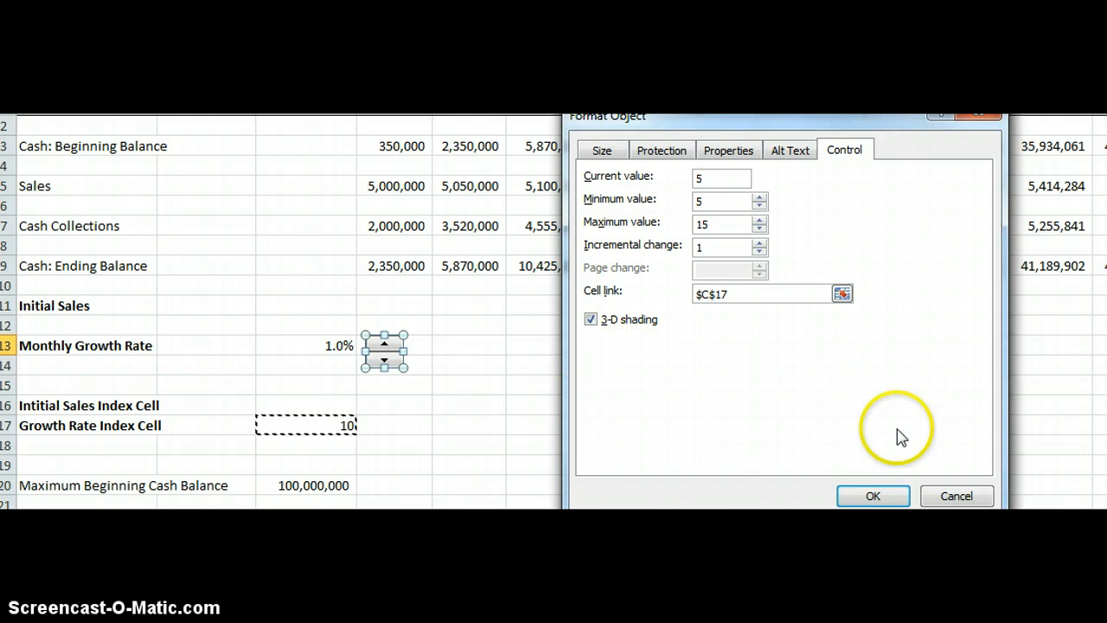
{"action": "left_click", "coordinate": [874, 500]}
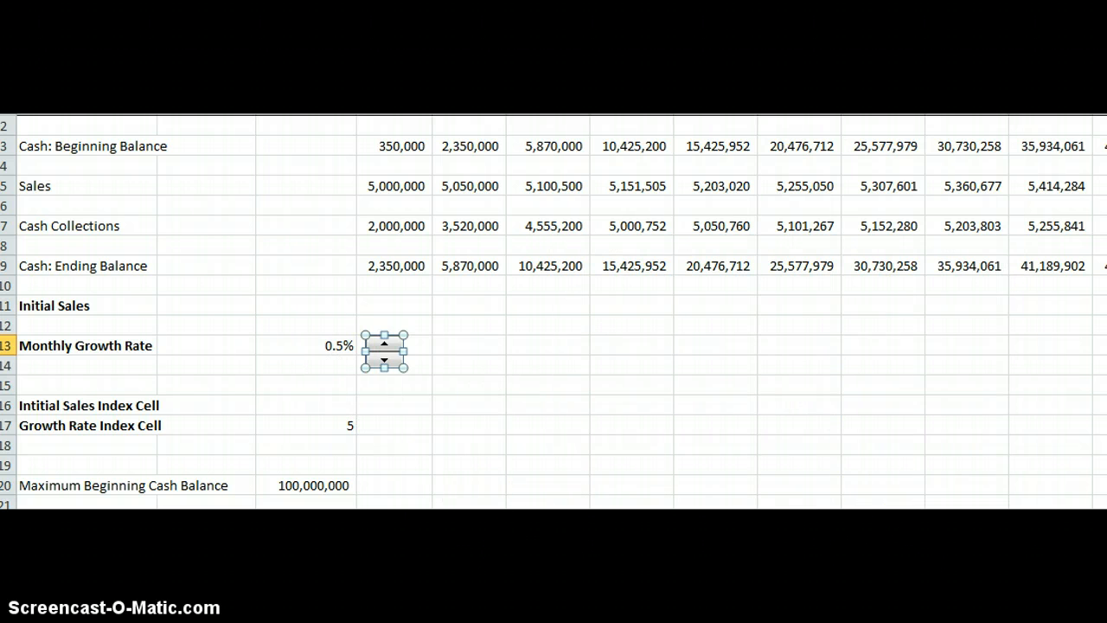
Change February's sales formula in E5 to =D5*(1+$C$13) using an absolute reference to the growth rate.
{"action": "key", "text": "Escape"}
{"action": "right_click", "coordinate": [476, 183]}
{"action": "left_click", "coordinate": [477, 182]}
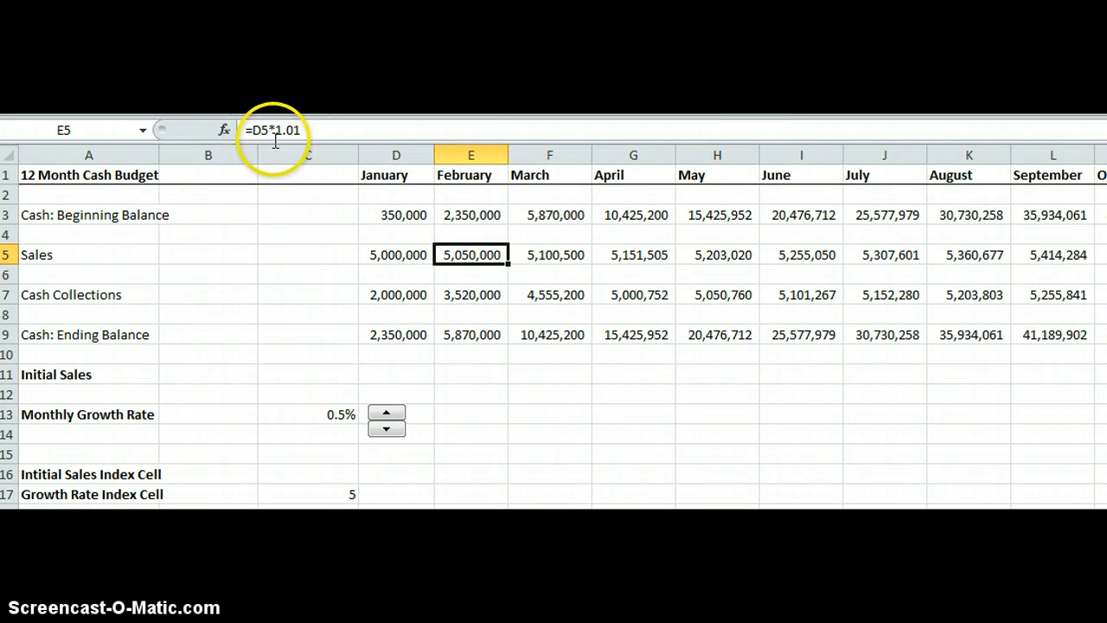
{"action": "left_click", "coordinate": [276, 134]}
{"action": "left_click_drag", "start_coordinate": [292, 130], "coordinate": [320, 128]}
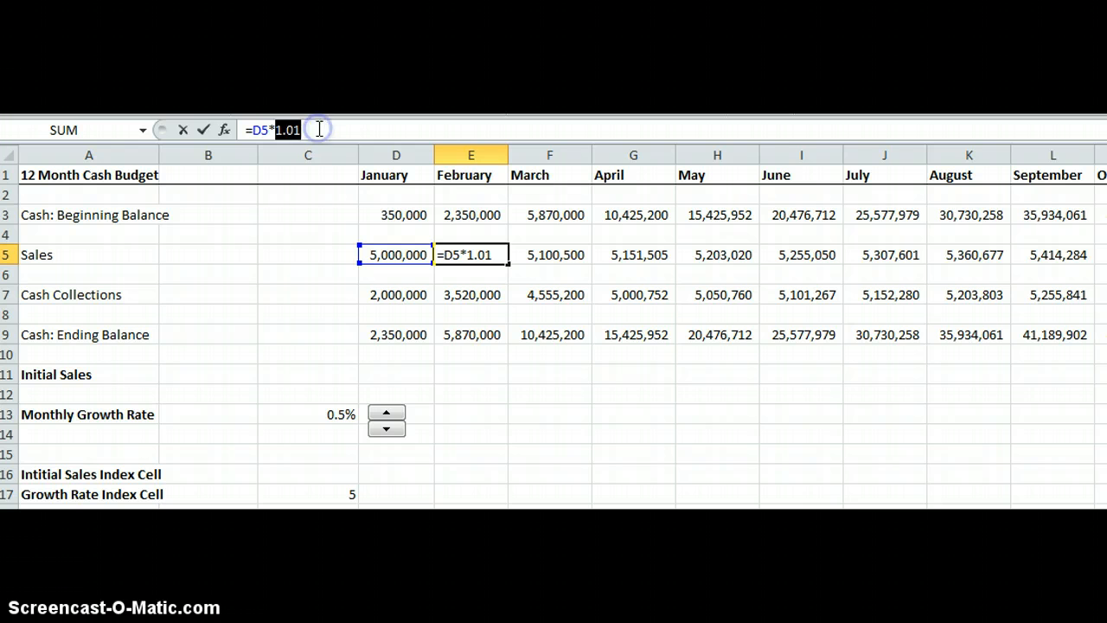
{"action": "type", "text": "(1+"}
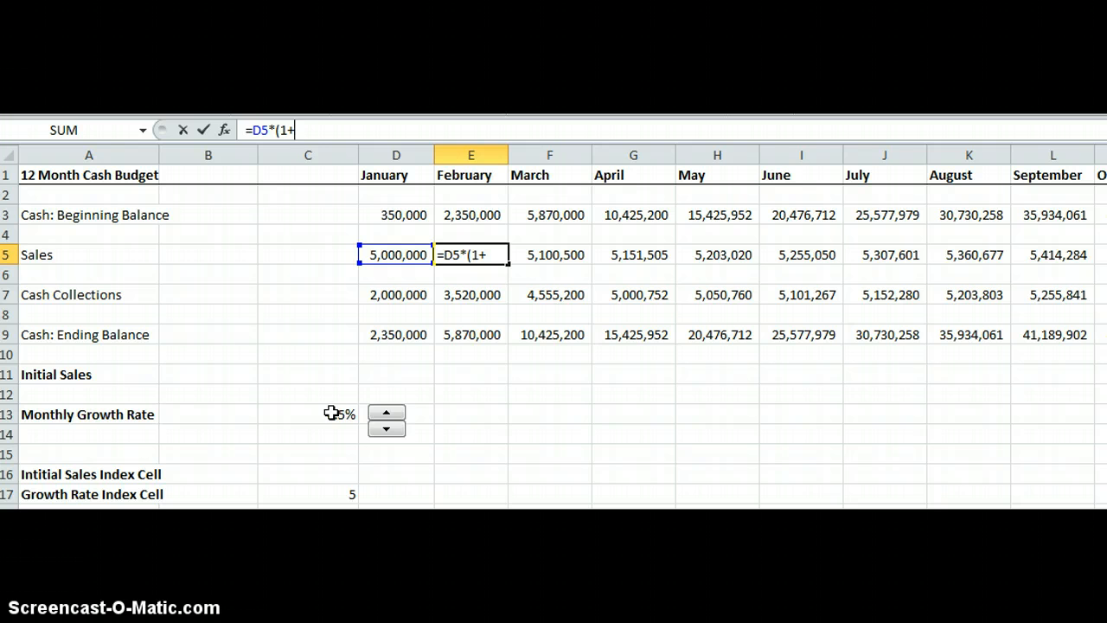
{"action": "left_click", "coordinate": [332, 412]}
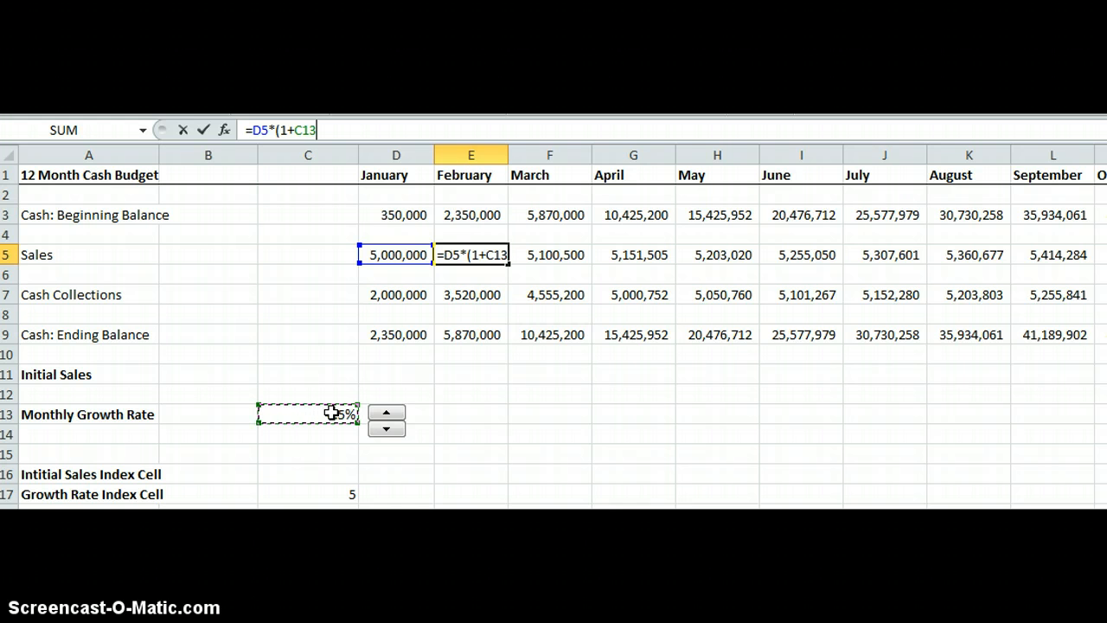
{"action": "key", "text": "F4"}
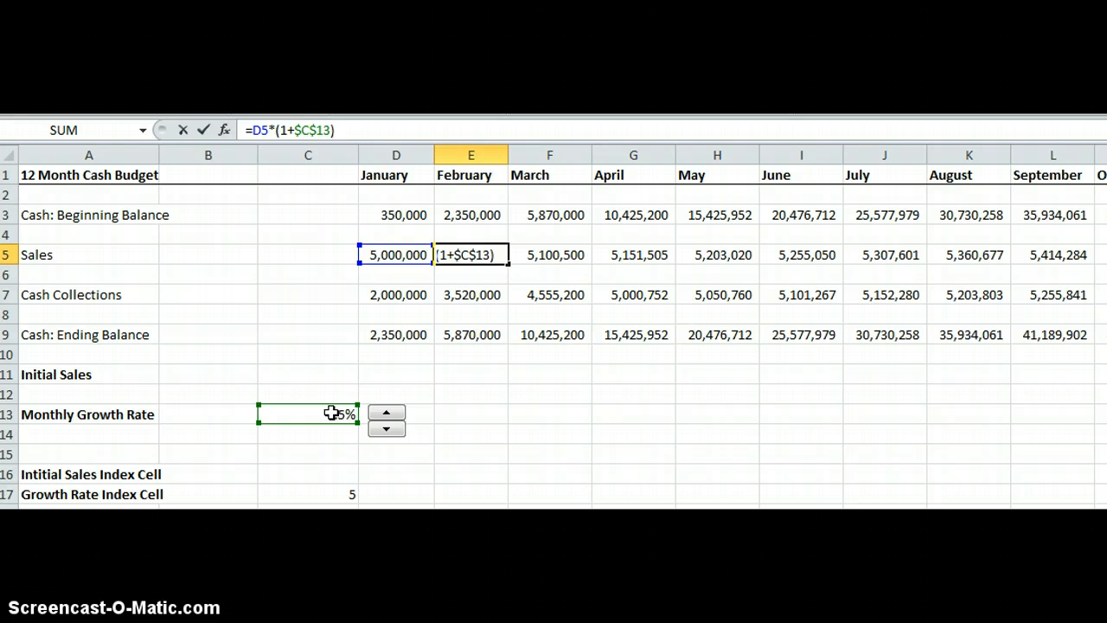
{"action": "key", "text": "Return"}
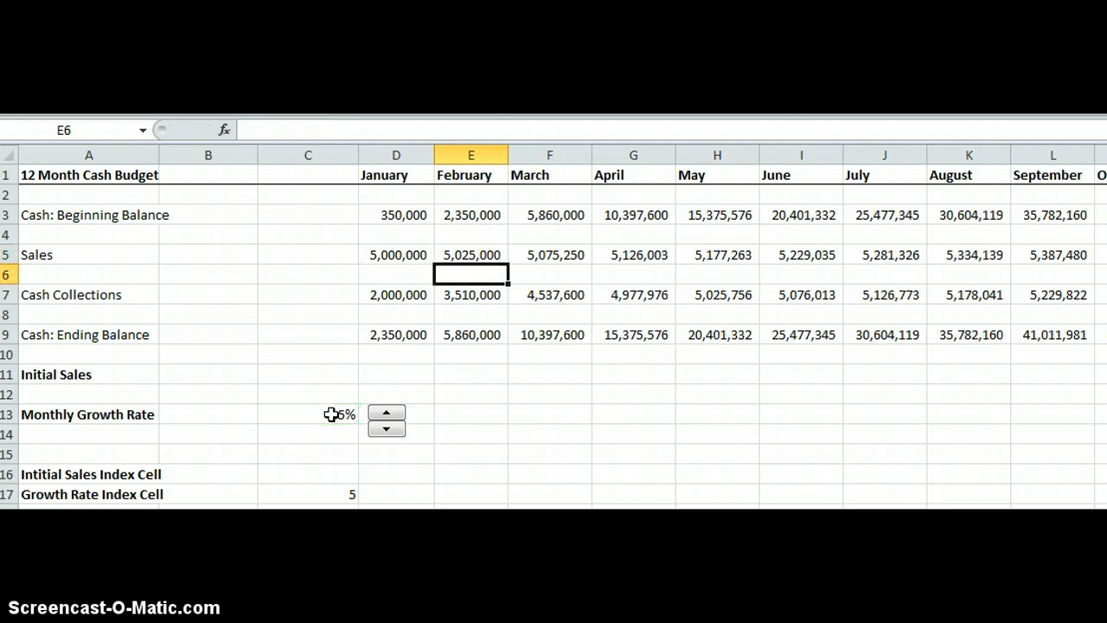
Fill the E5 sales formula across the sales row through December.
{"action": "left_click", "coordinate": [472, 255]}
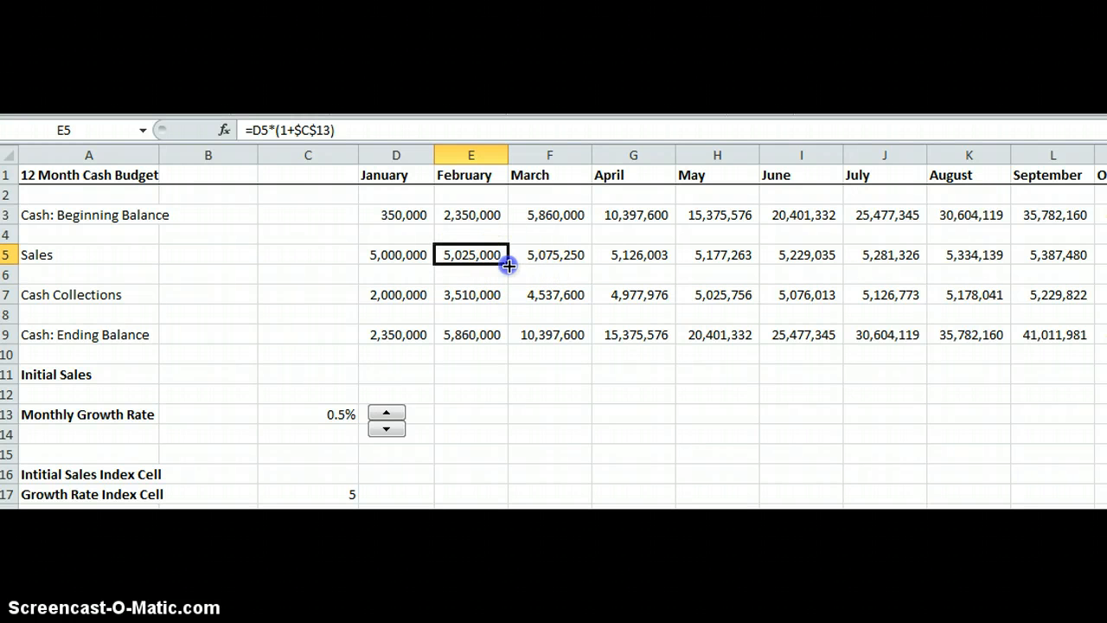
{"action": "left_click_drag", "start_coordinate": [509, 265], "coordinate": [1106, 260]}
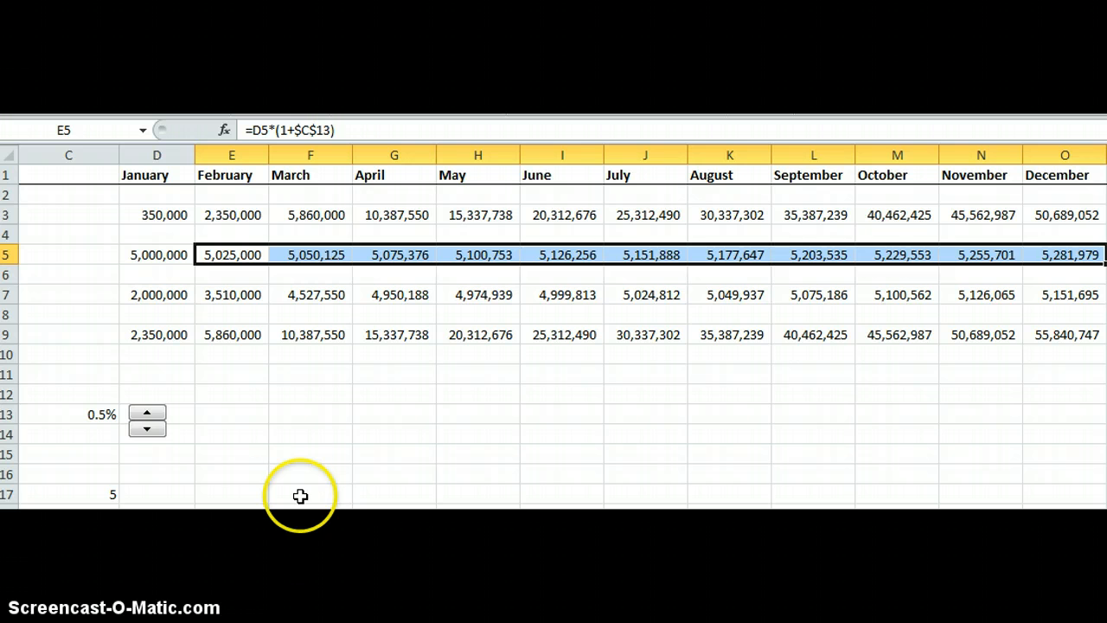
{"action": "key", "text": "Left"}
{"action": "key", "text": "Left"}
{"action": "key", "text": "Left"}
{"action": "key", "text": "Left"}
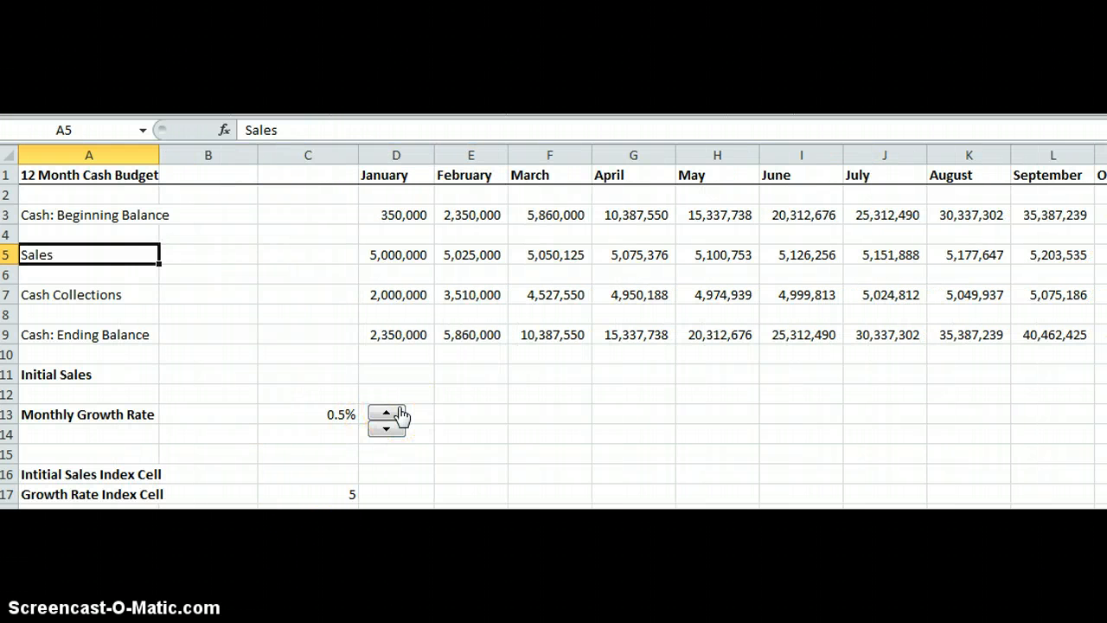
Use the spin button to raise the growth rate index to 12, then lower it to 10.
{"action": "left_click", "coordinate": [400, 412]}
{"action": "left_click", "coordinate": [399, 412]}
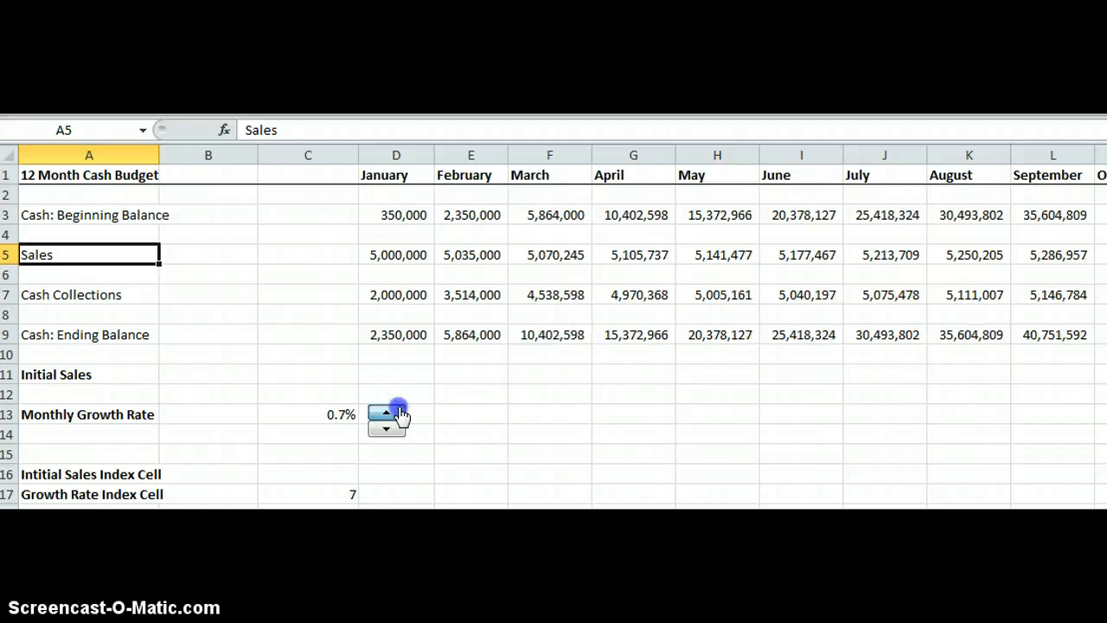
{"action": "left_click", "coordinate": [400, 411]}
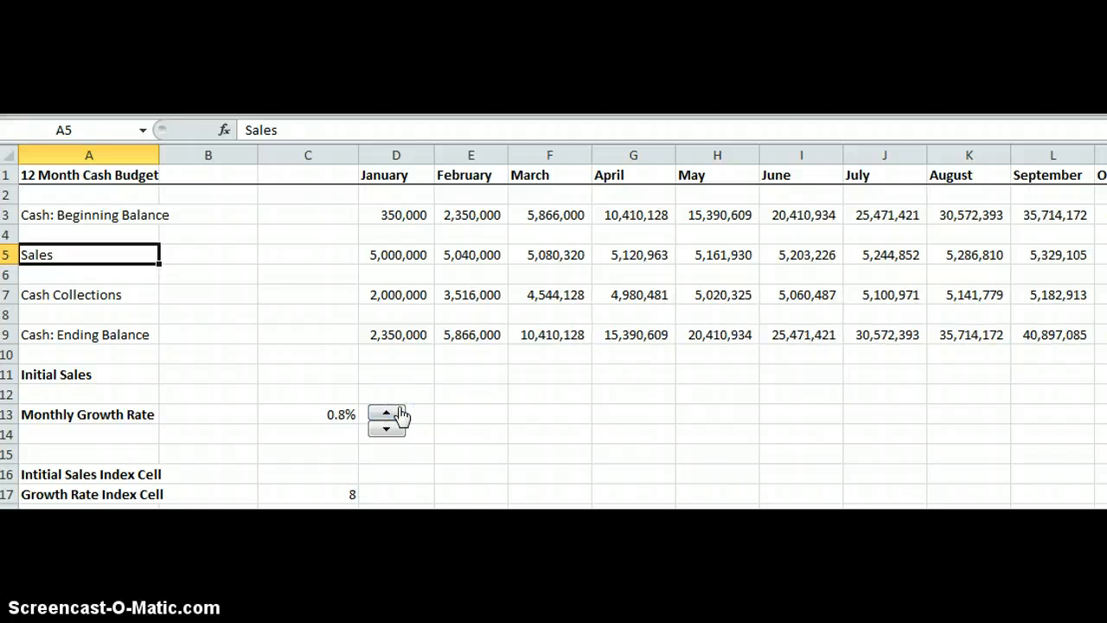
{"action": "left_click", "coordinate": [400, 411]}
{"action": "left_click", "coordinate": [399, 412]}
{"action": "left_click", "coordinate": [399, 412]}
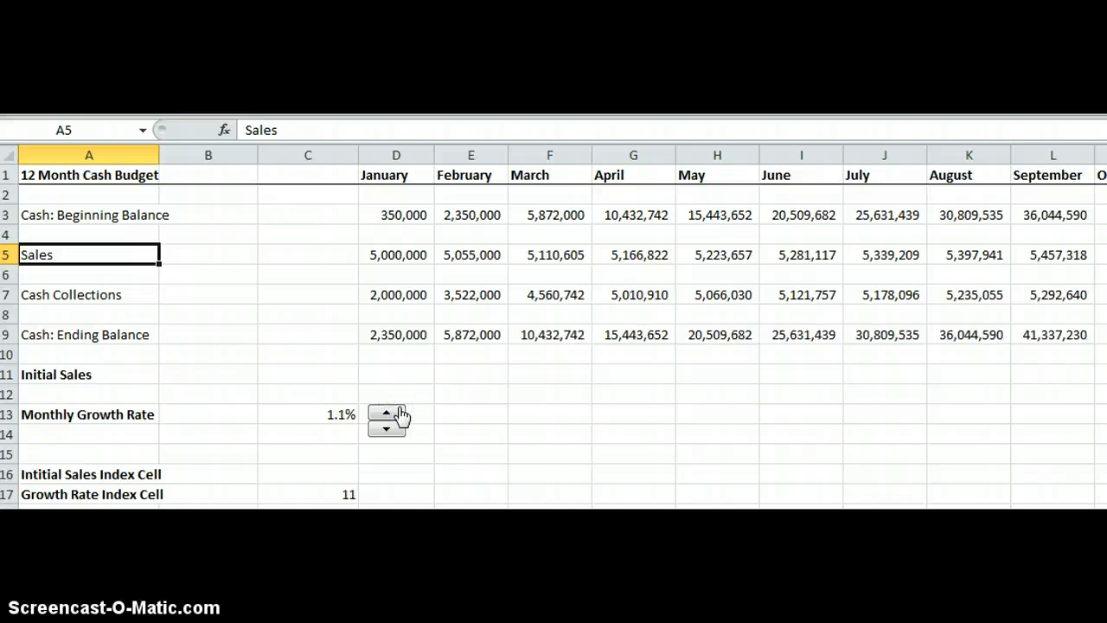
{"action": "left_click", "coordinate": [399, 411]}
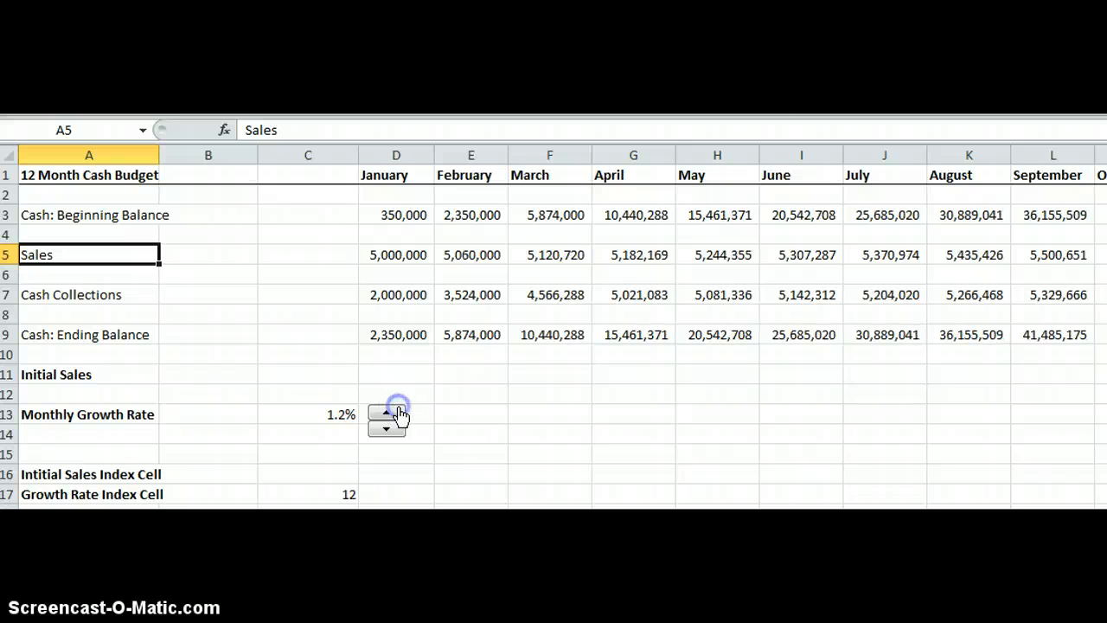
{"action": "left_click", "coordinate": [396, 427]}
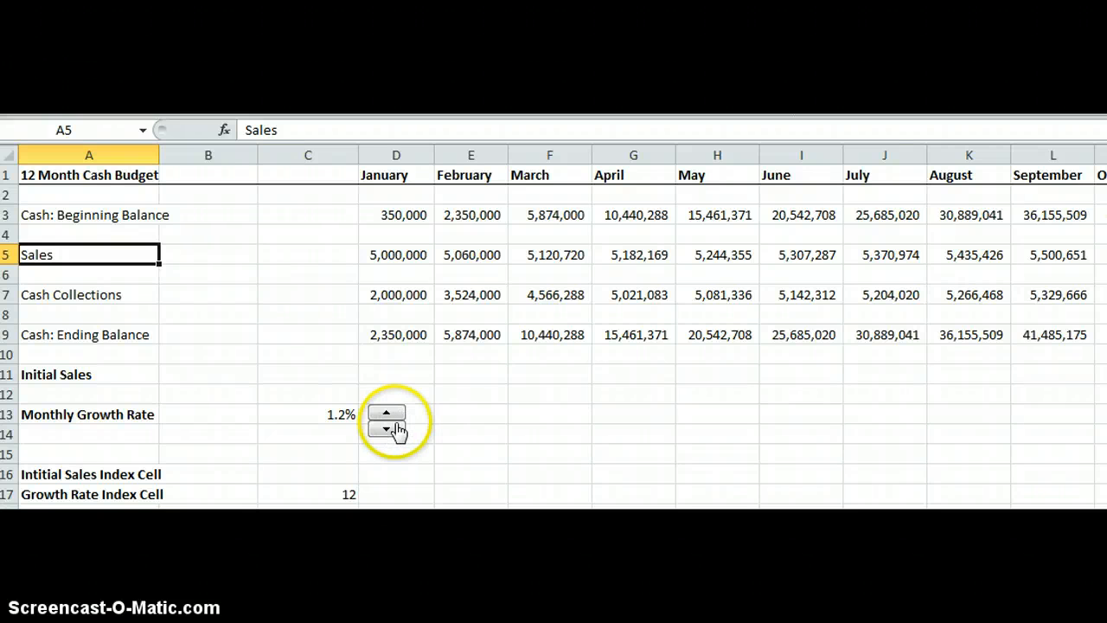
{"action": "left_click", "coordinate": [396, 428]}
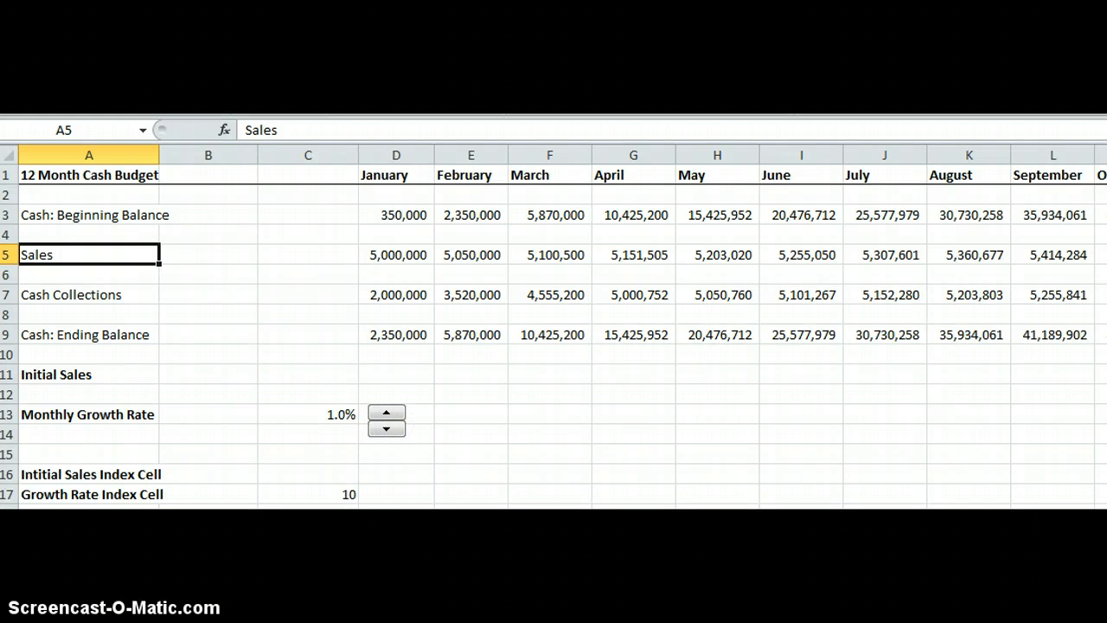
Enter 400 in the Initial Sales Index Cell, C16.
{"action": "left_click", "coordinate": [321, 472]}
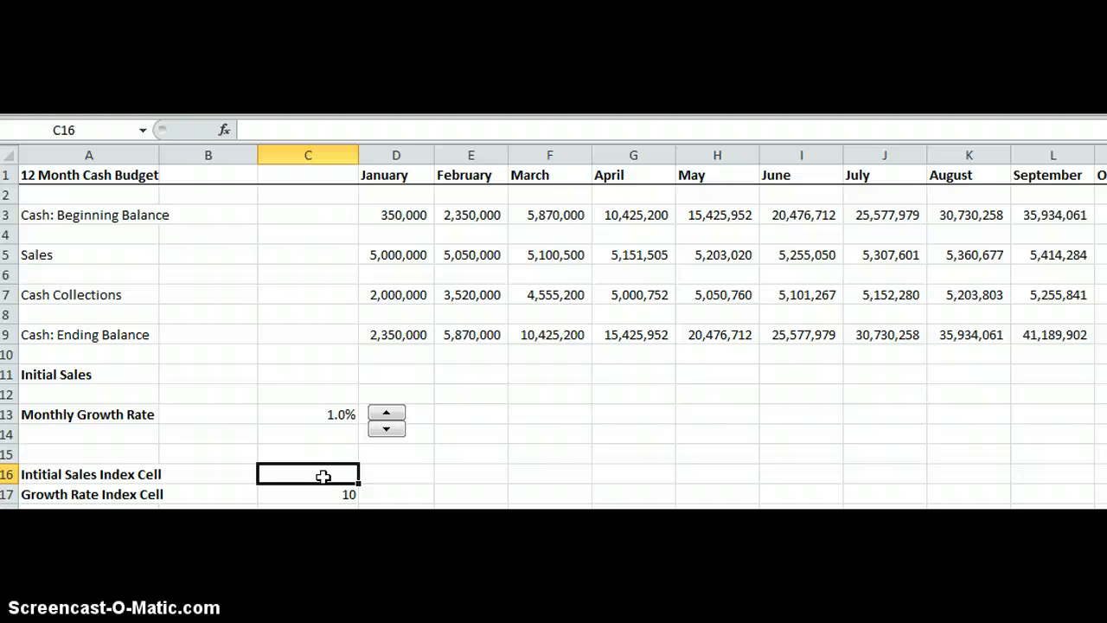
{"action": "type", "text": "400"}
{"action": "key", "text": "Return"}
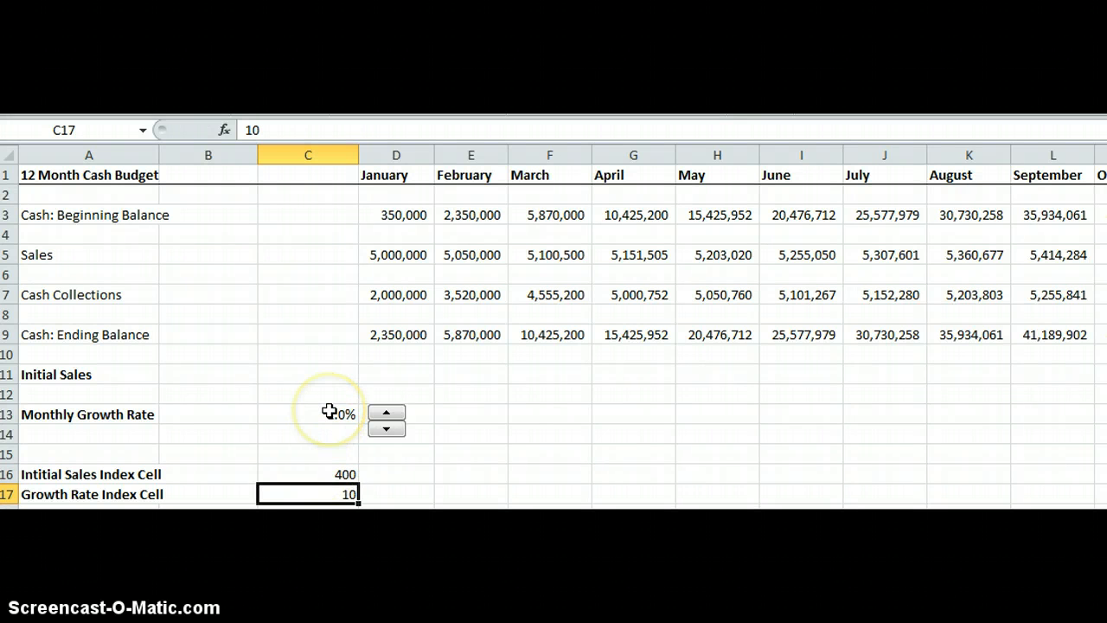
Set the Initial Sales cell C11 to the formula =C16*10000.
{"action": "left_click", "coordinate": [332, 373]}
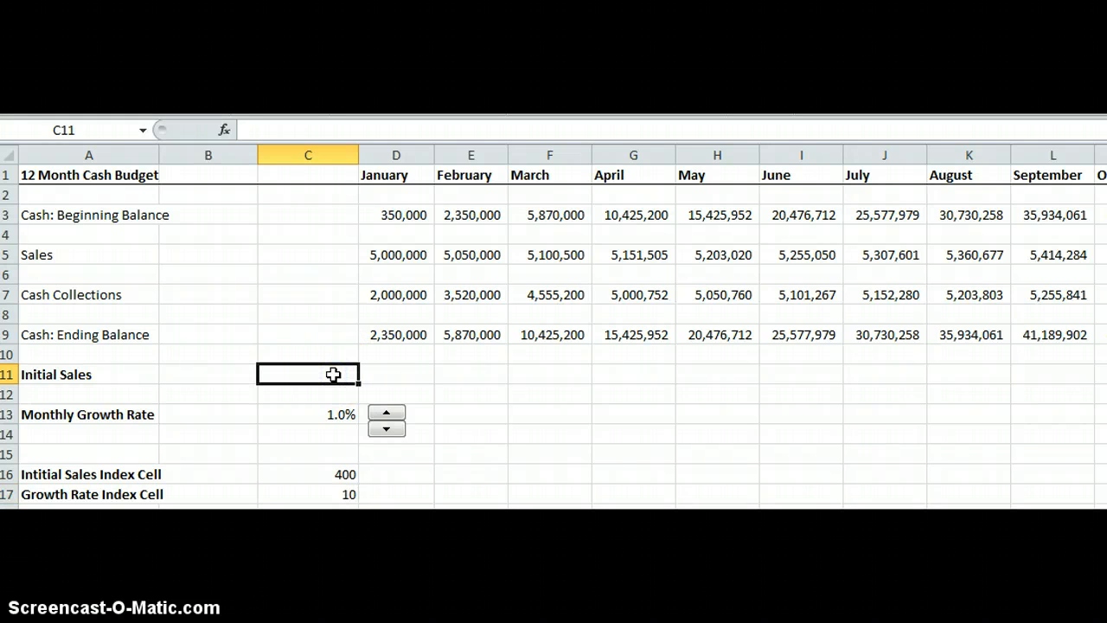
{"action": "type", "text": "="}
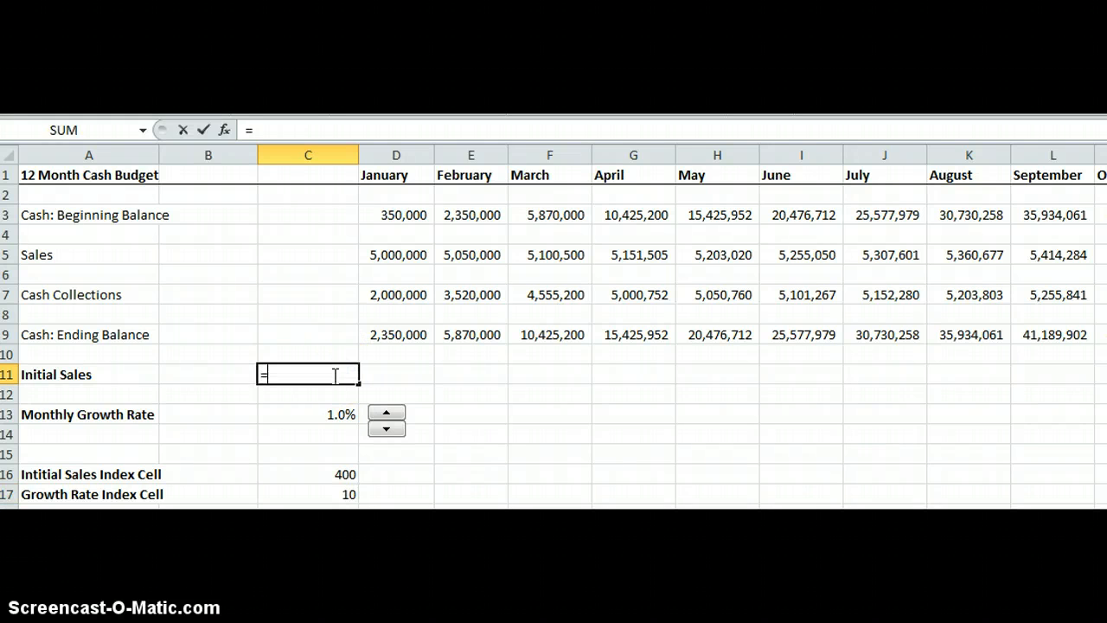
{"action": "left_click", "coordinate": [320, 479]}
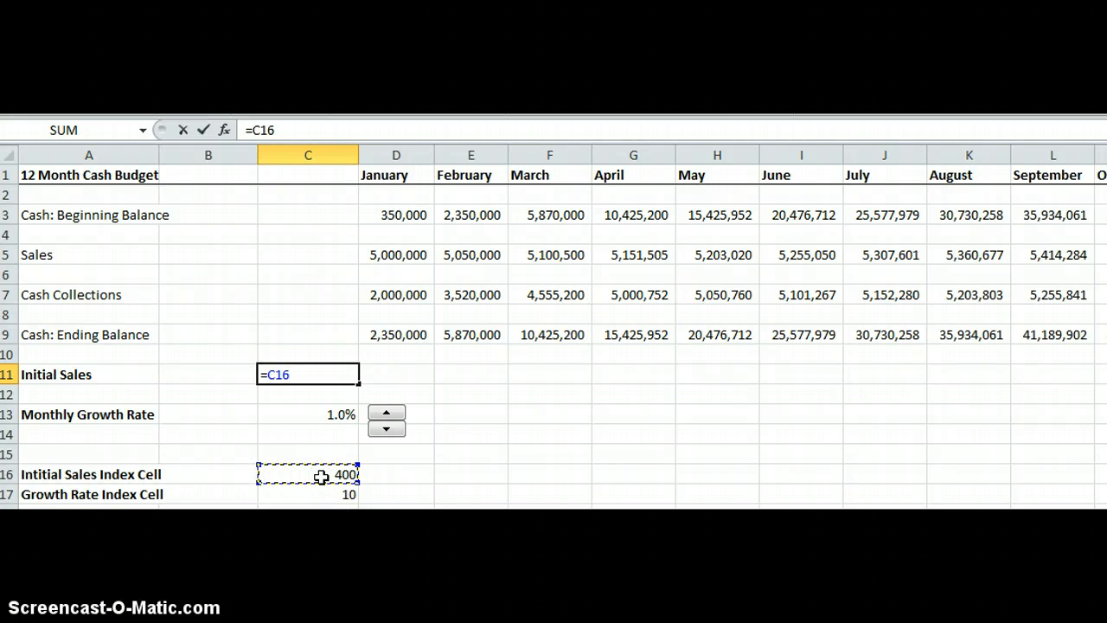
{"action": "type", "text": "*"}
{"action": "key", "text": "Return"}
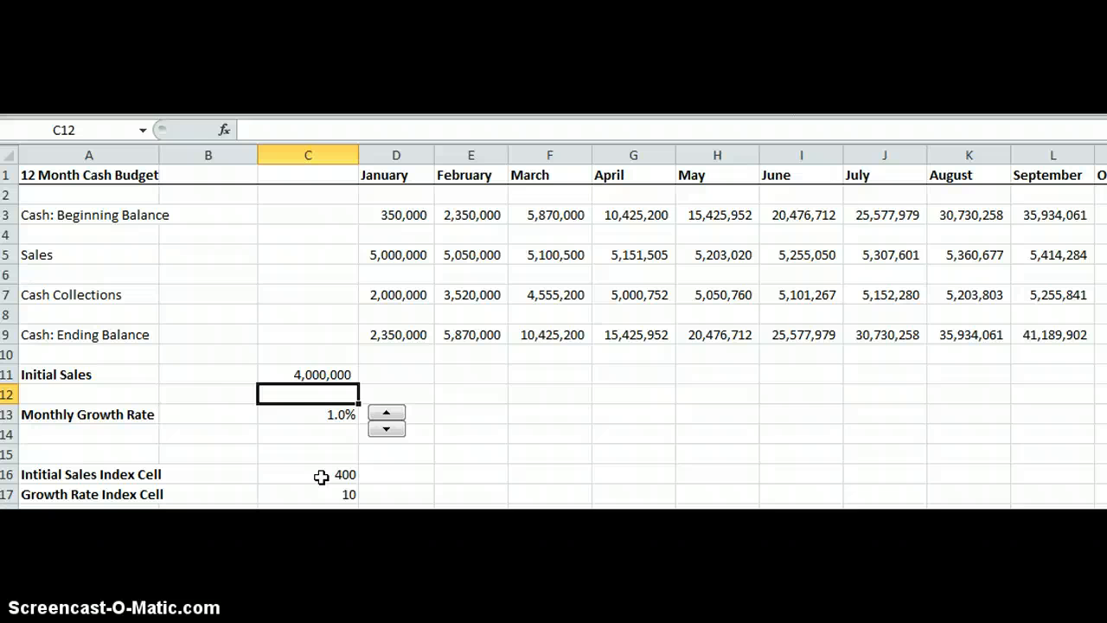
{"action": "left_click", "coordinate": [325, 375]}
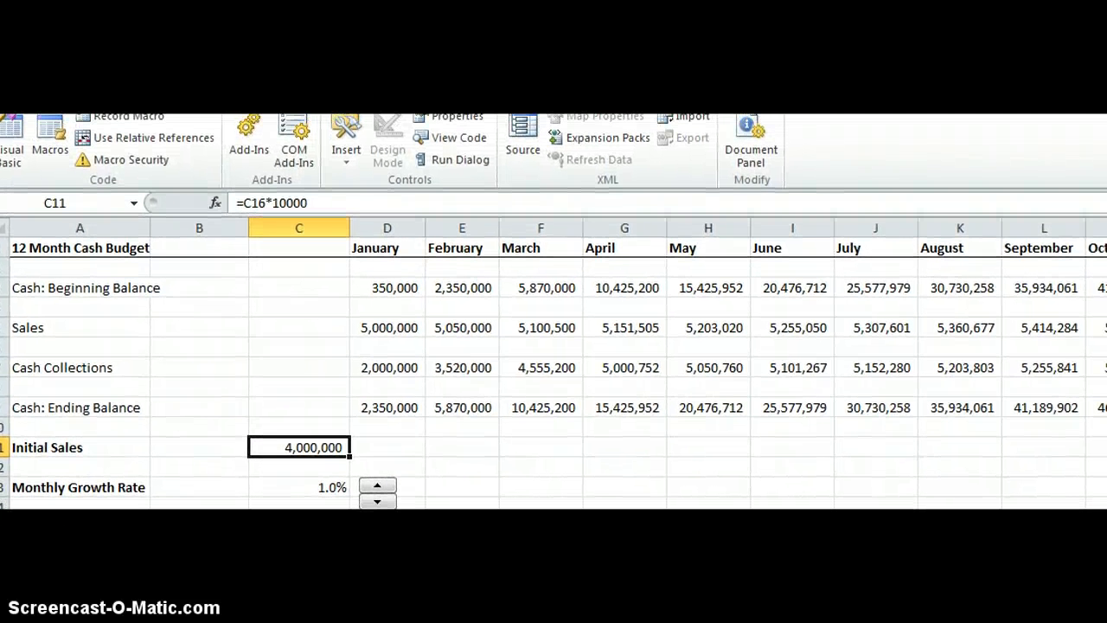
Insert a Scroll Bar form control and draw it beside the Initial Sales value in row 11.
{"action": "left_click", "coordinate": [344, 154]}
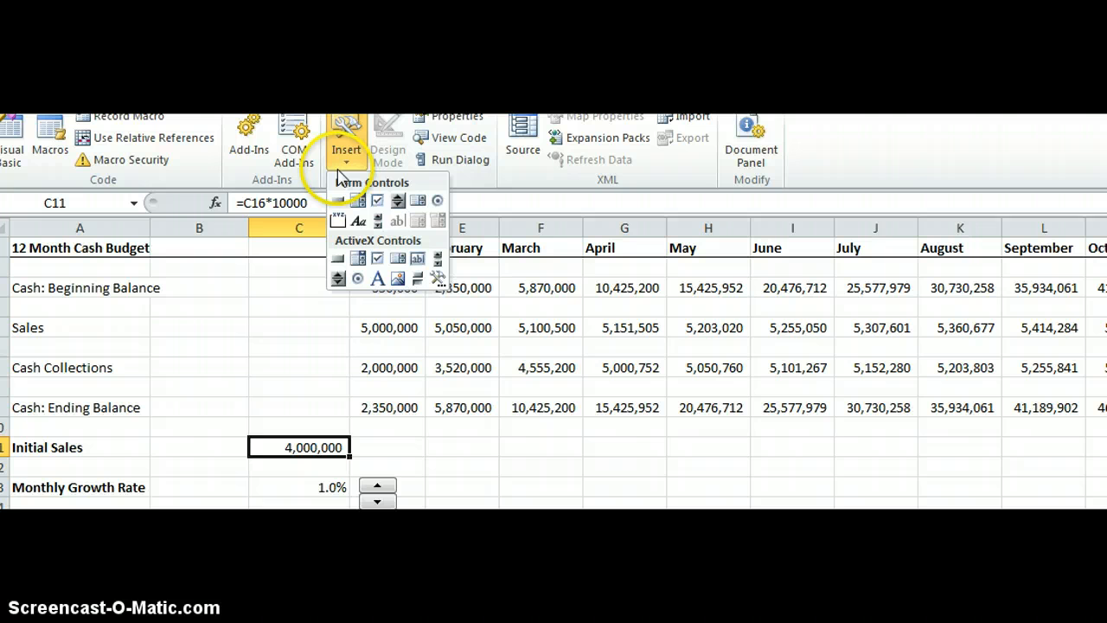
{"action": "left_click", "coordinate": [377, 219]}
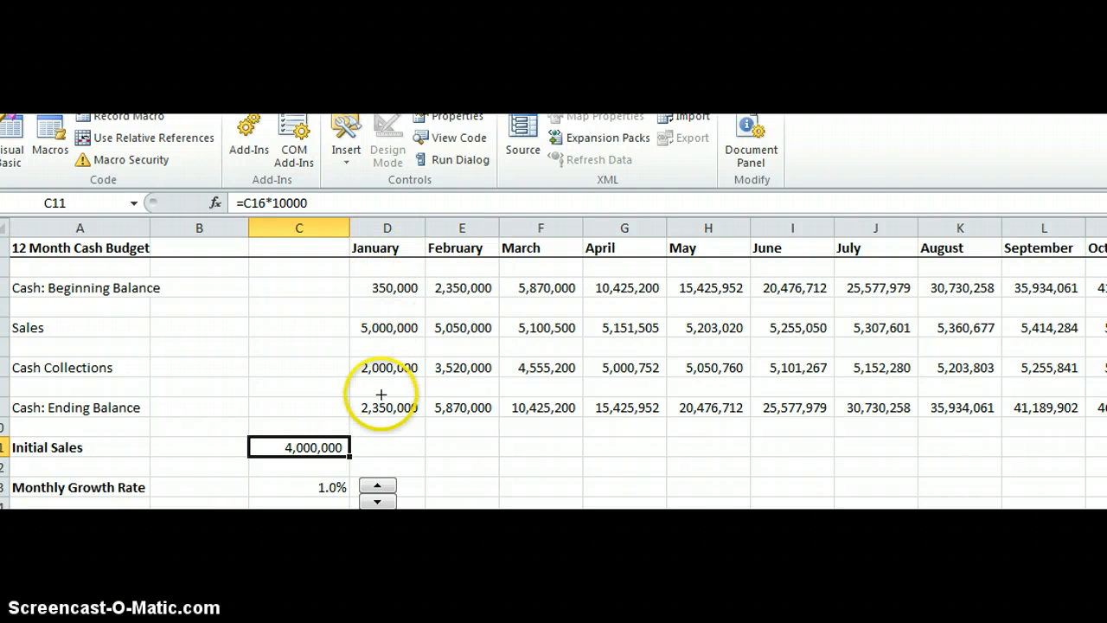
{"action": "left_click_drag", "start_coordinate": [365, 439], "coordinate": [500, 461]}
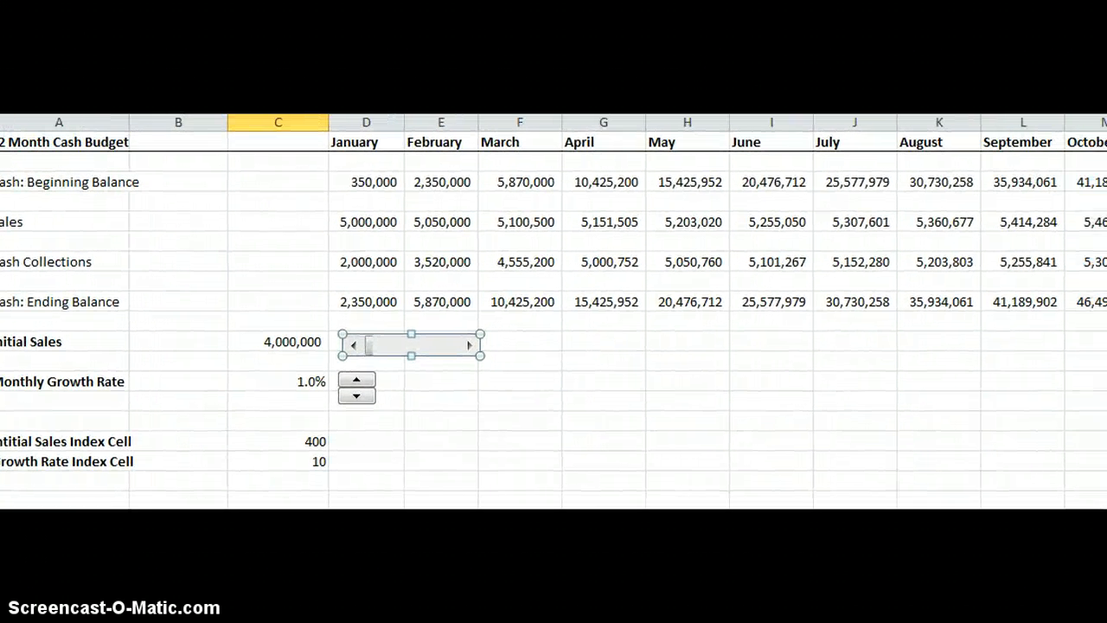
Format the scroll bar with current value 400, minimum 400, maximum 600 and incremental change 10.
{"action": "right_click", "coordinate": [461, 344]}
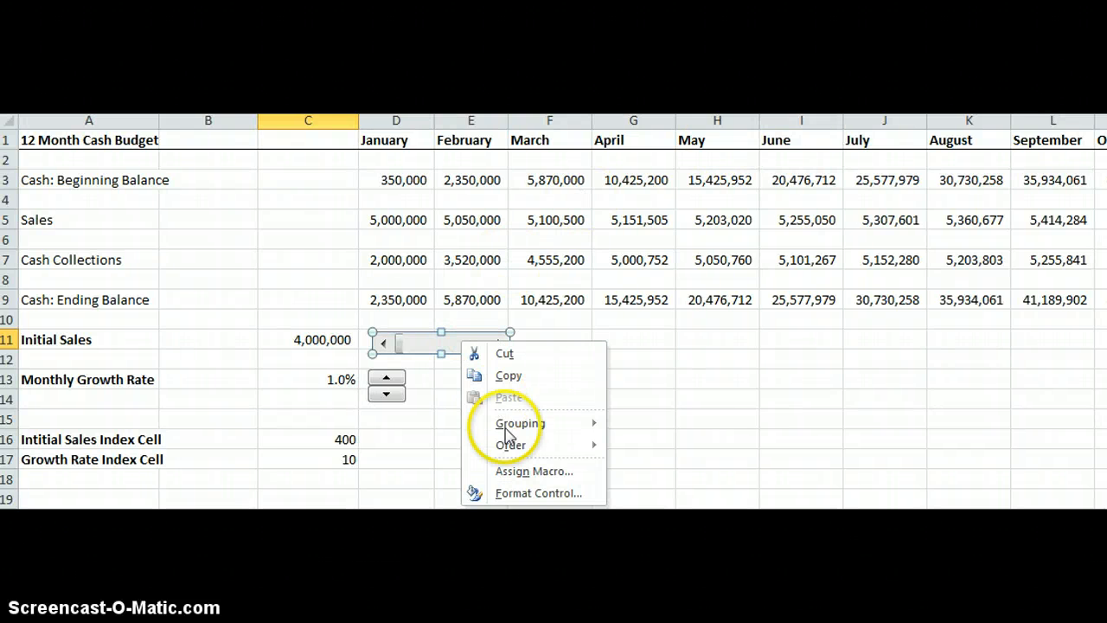
{"action": "left_click", "coordinate": [522, 494]}
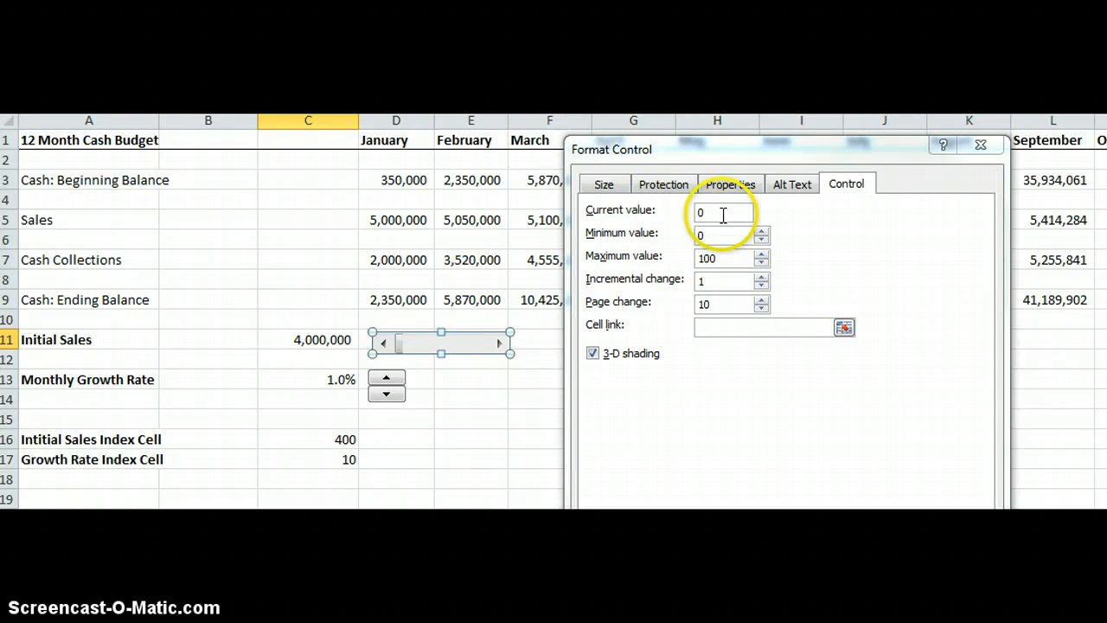
{"action": "left_click_drag", "start_coordinate": [723, 215], "coordinate": [679, 218]}
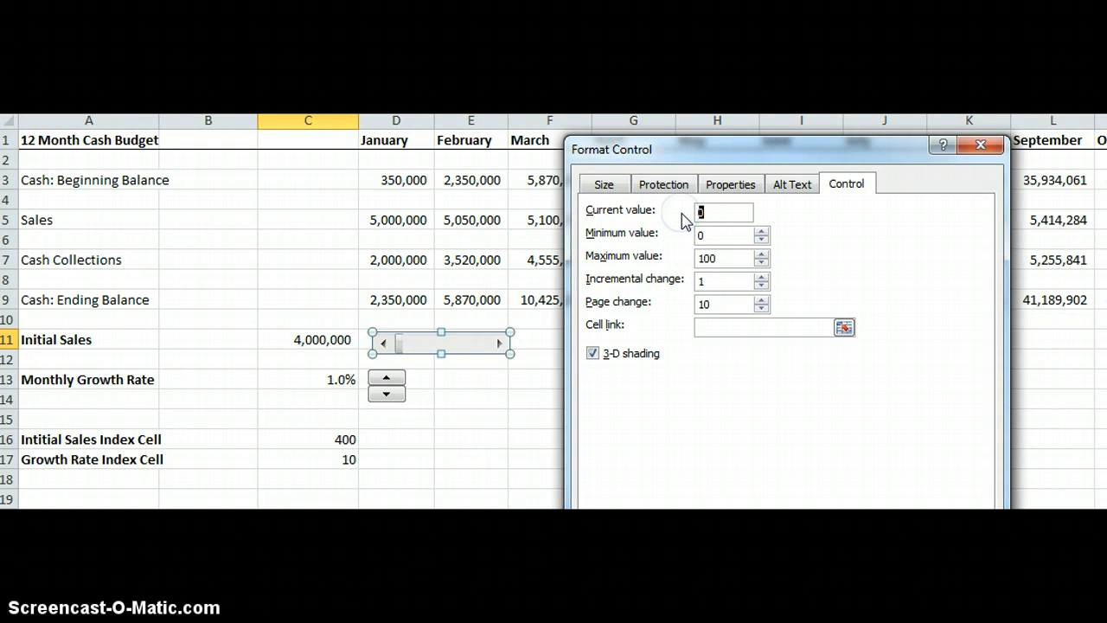
{"action": "type", "text": "400"}
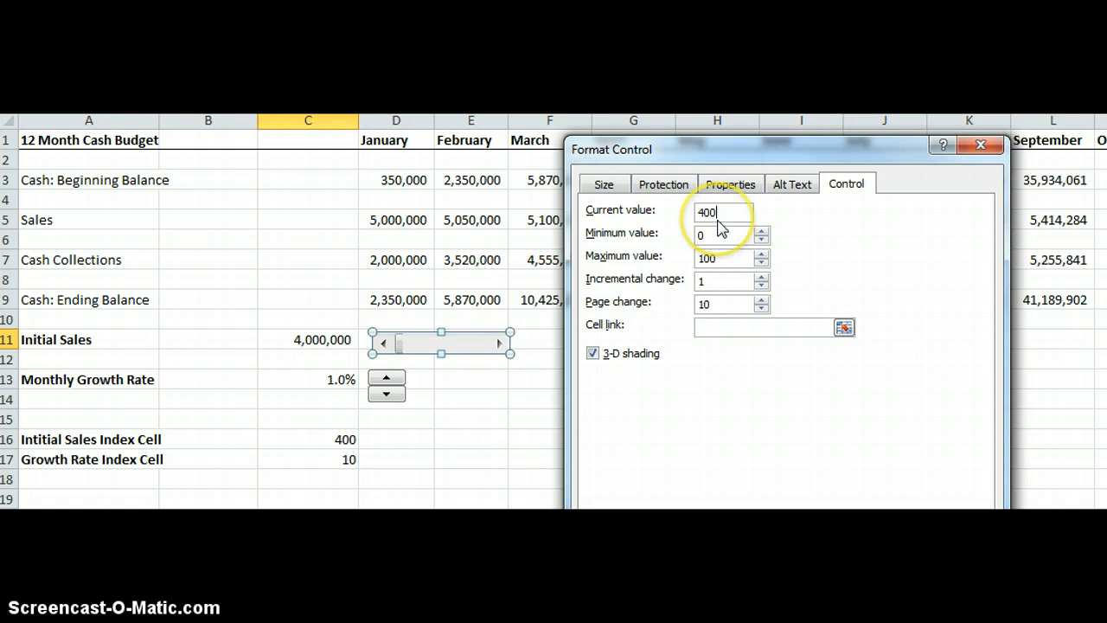
{"action": "left_click_drag", "start_coordinate": [714, 235], "coordinate": [684, 237]}
{"action": "type", "text": "400"}
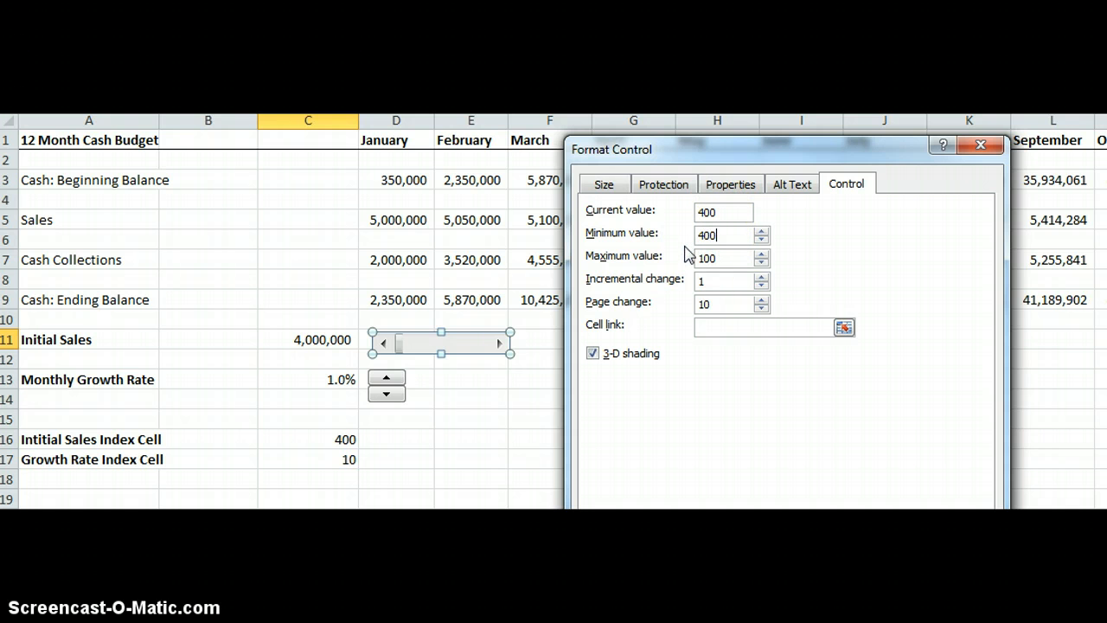
{"action": "left_click", "coordinate": [720, 256]}
{"action": "left_click_drag", "start_coordinate": [725, 257], "coordinate": [683, 257]}
{"action": "left_click_drag", "start_coordinate": [718, 280], "coordinate": [702, 280]}
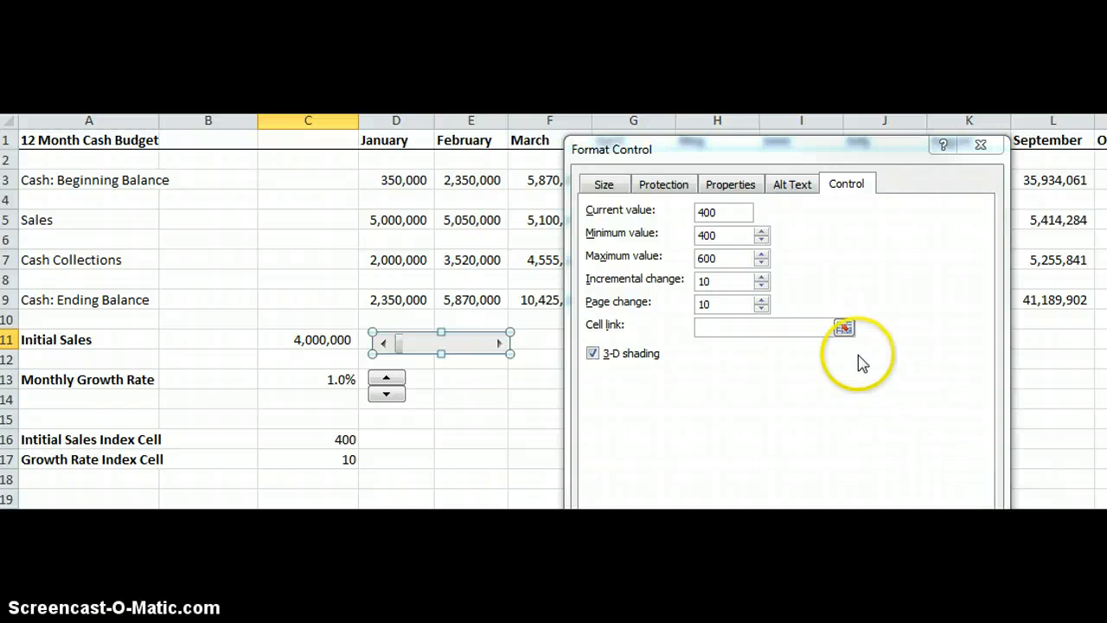
Link the scroll bar to the Initial Sales Index Cell C16 and confirm the control settings.
{"action": "left_click", "coordinate": [843, 327]}
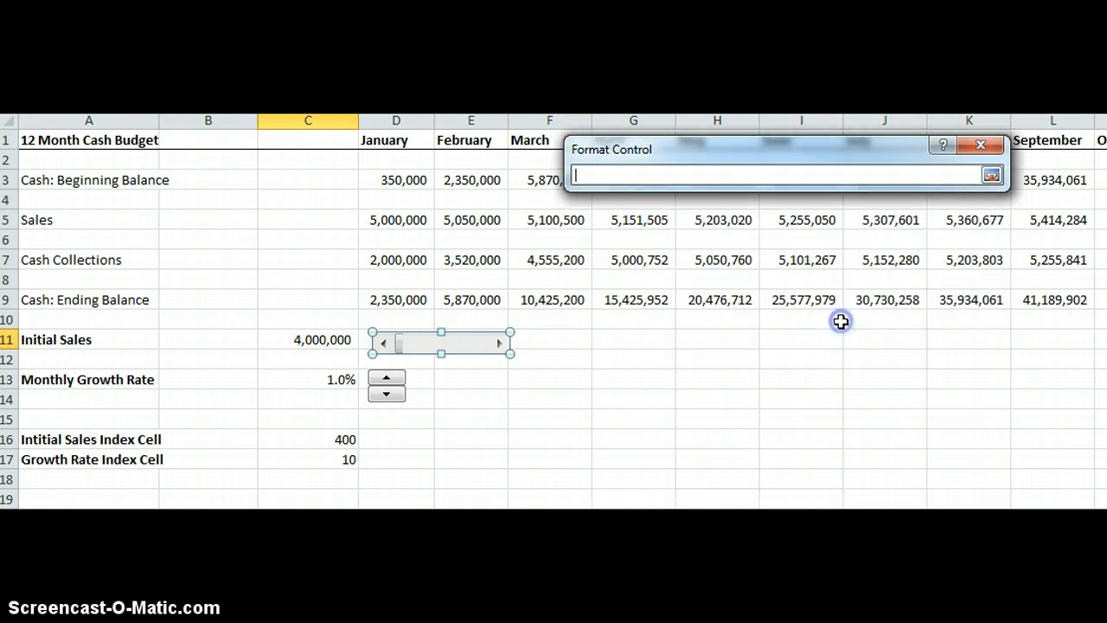
{"action": "left_click", "coordinate": [333, 440]}
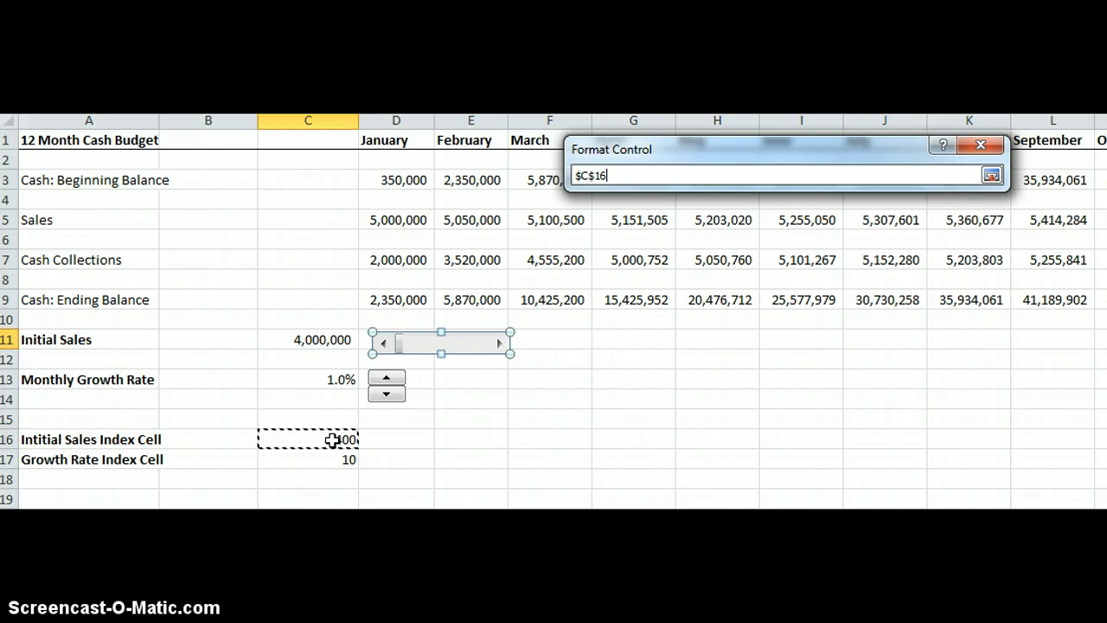
{"action": "key", "text": "Return"}
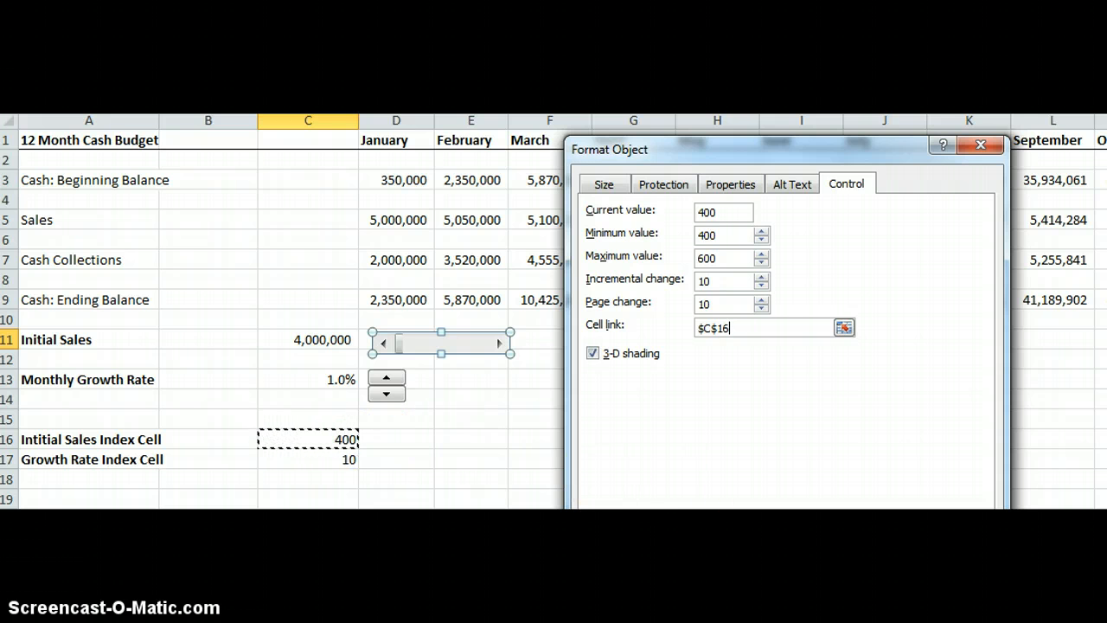
{"action": "left_click", "coordinate": [884, 553]}
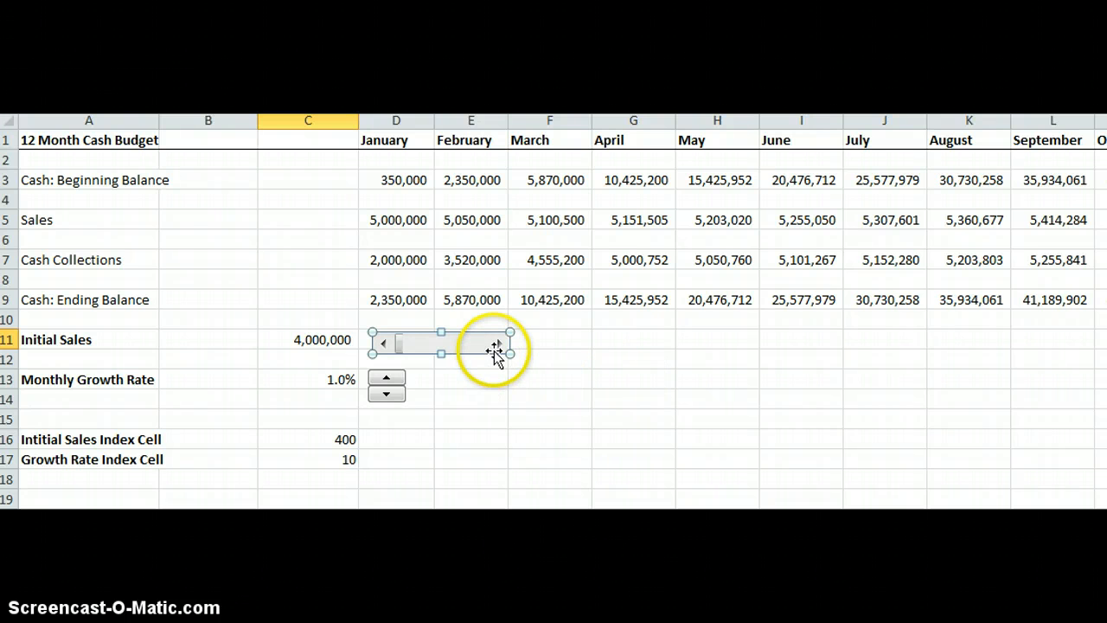
Use the scroll bar to raise the Initial Sales index, then lower it to 410.
{"action": "left_click", "coordinate": [489, 375]}
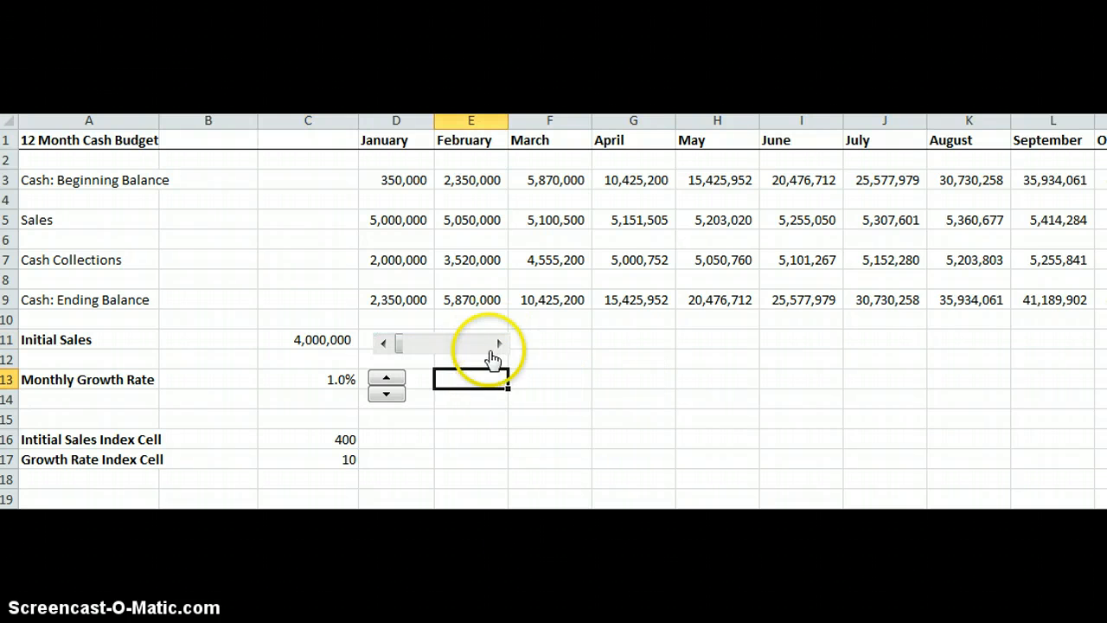
{"action": "left_click_drag", "start_coordinate": [497, 348], "coordinate": [498, 348]}
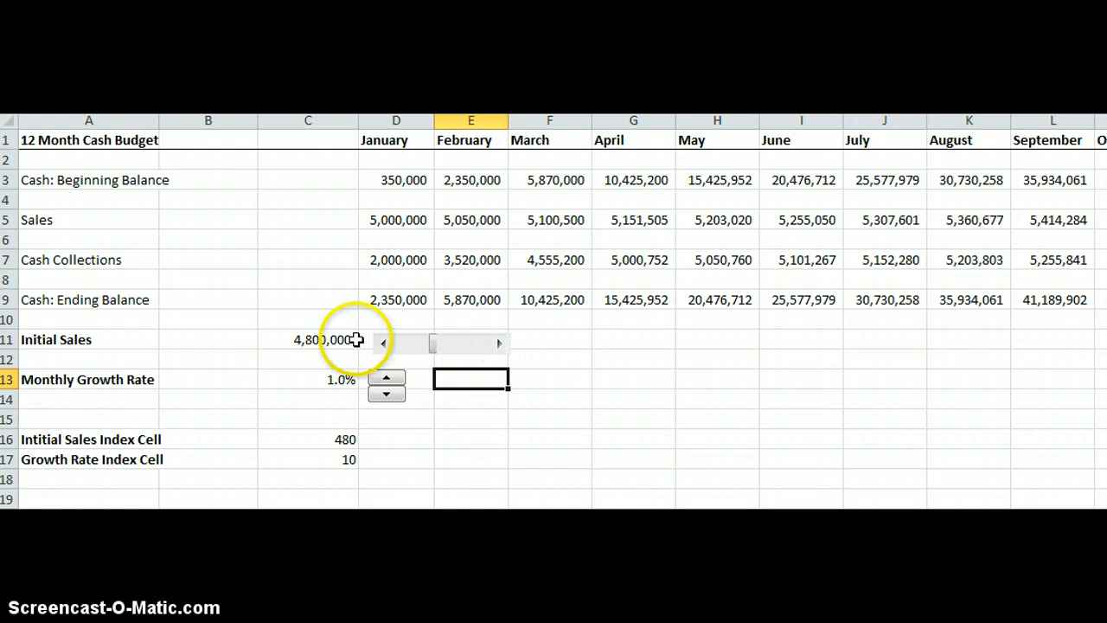
{"action": "left_click", "coordinate": [381, 345]}
{"action": "left_click", "coordinate": [382, 345]}
{"action": "left_click", "coordinate": [382, 345]}
{"action": "left_click", "coordinate": [381, 345]}
{"action": "left_click", "coordinate": [381, 345]}
{"action": "left_click", "coordinate": [381, 345]}
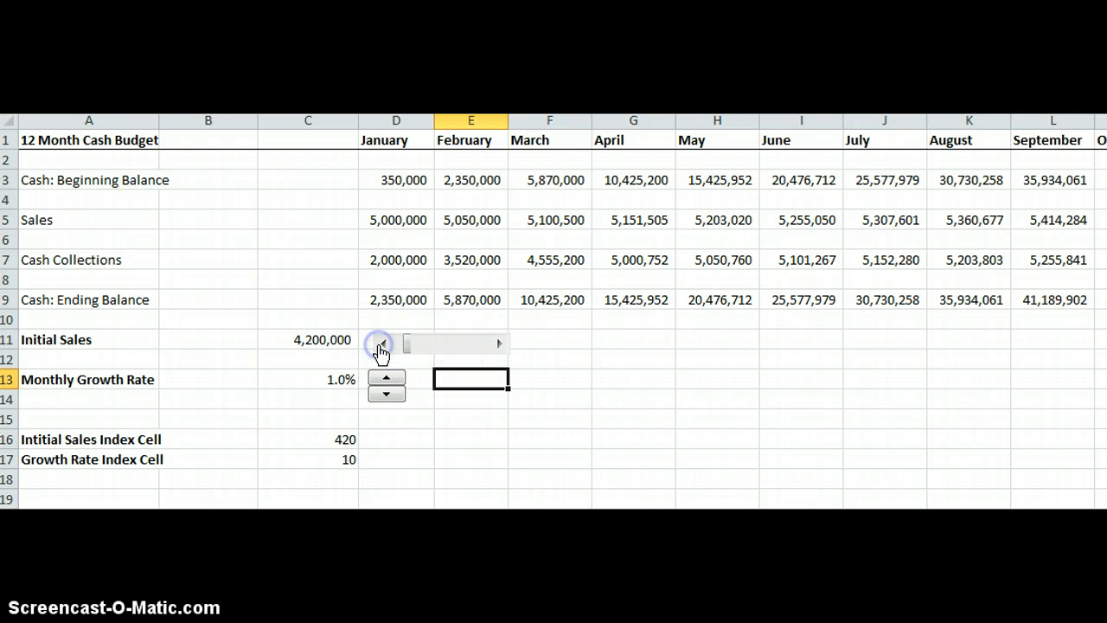
{"action": "left_click", "coordinate": [381, 346]}
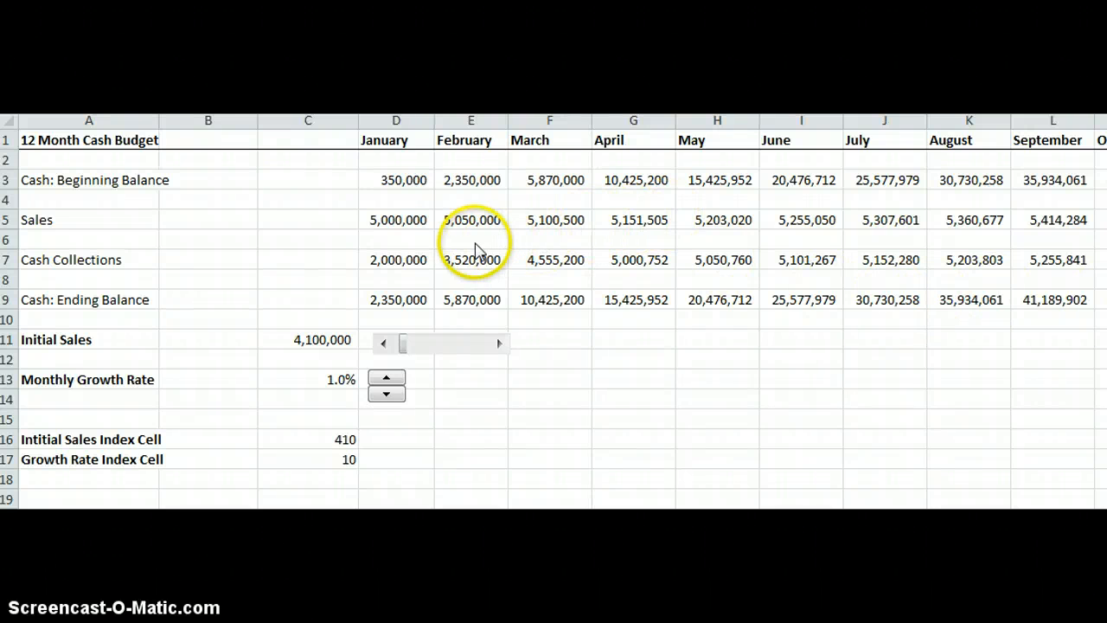
Set January sales in D5 to the formula =C11.
{"action": "left_click", "coordinate": [390, 219]}
{"action": "left_click", "coordinate": [390, 219]}
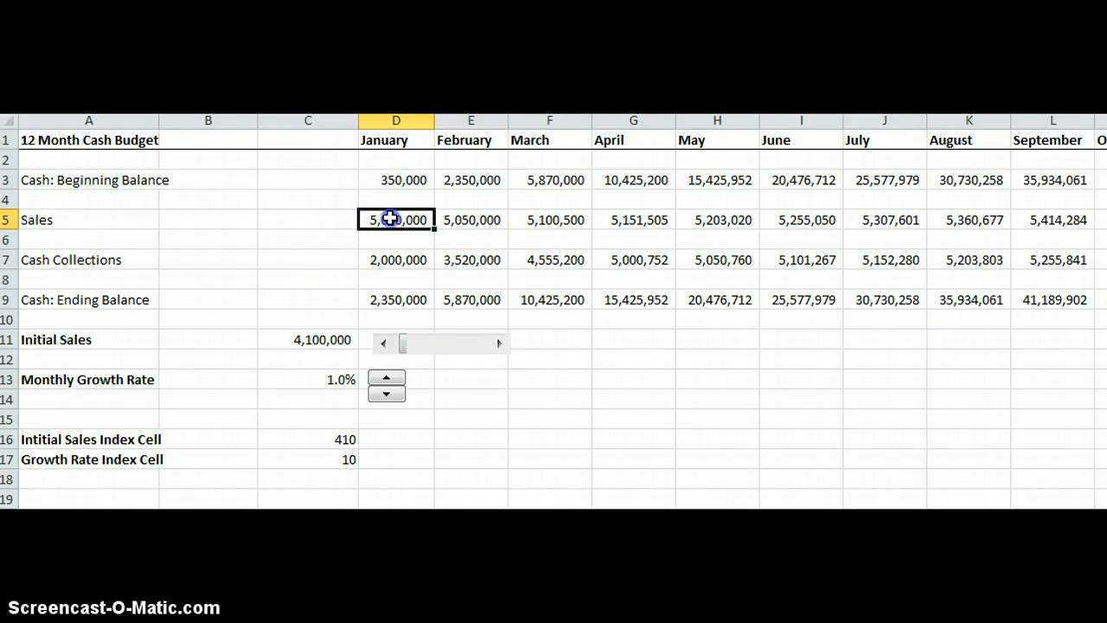
{"action": "type", "text": "="}
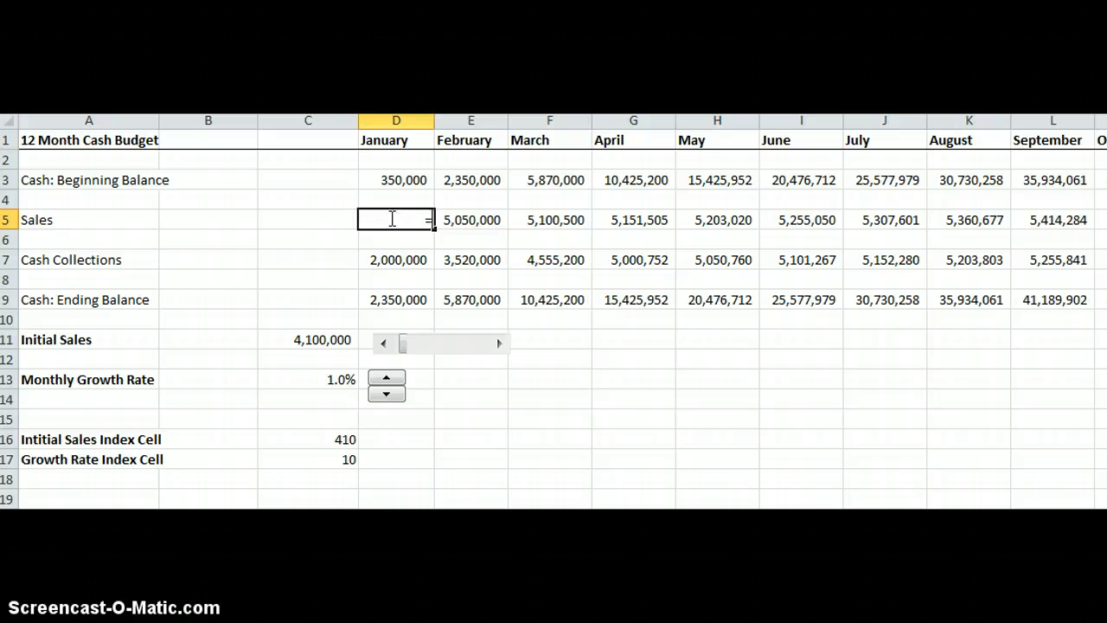
{"action": "left_click", "coordinate": [320, 338]}
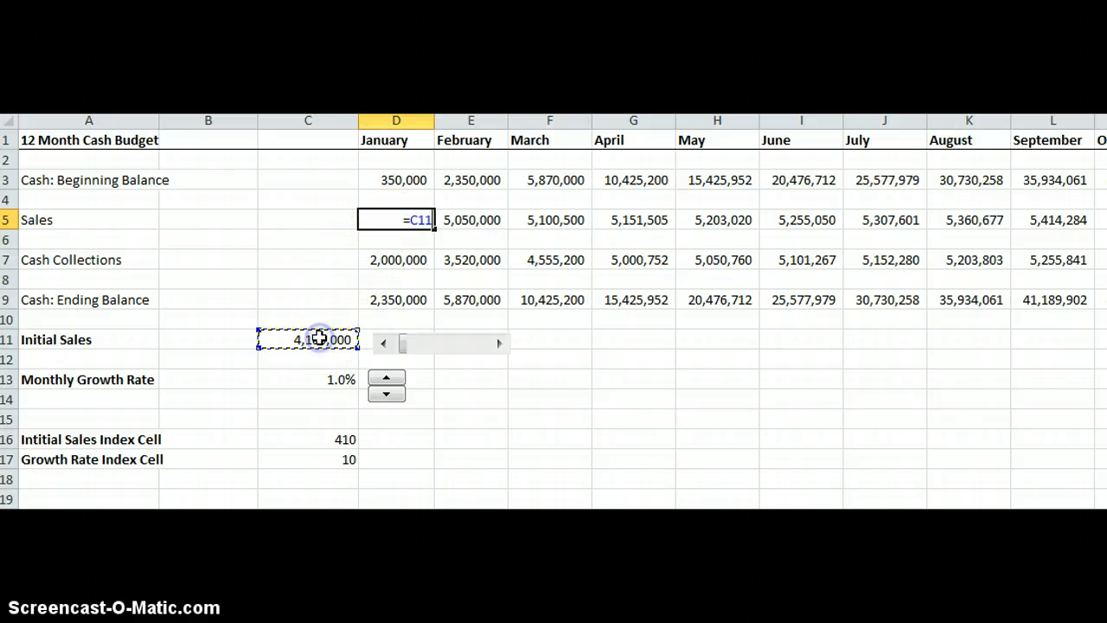
{"action": "key", "text": "Return"}
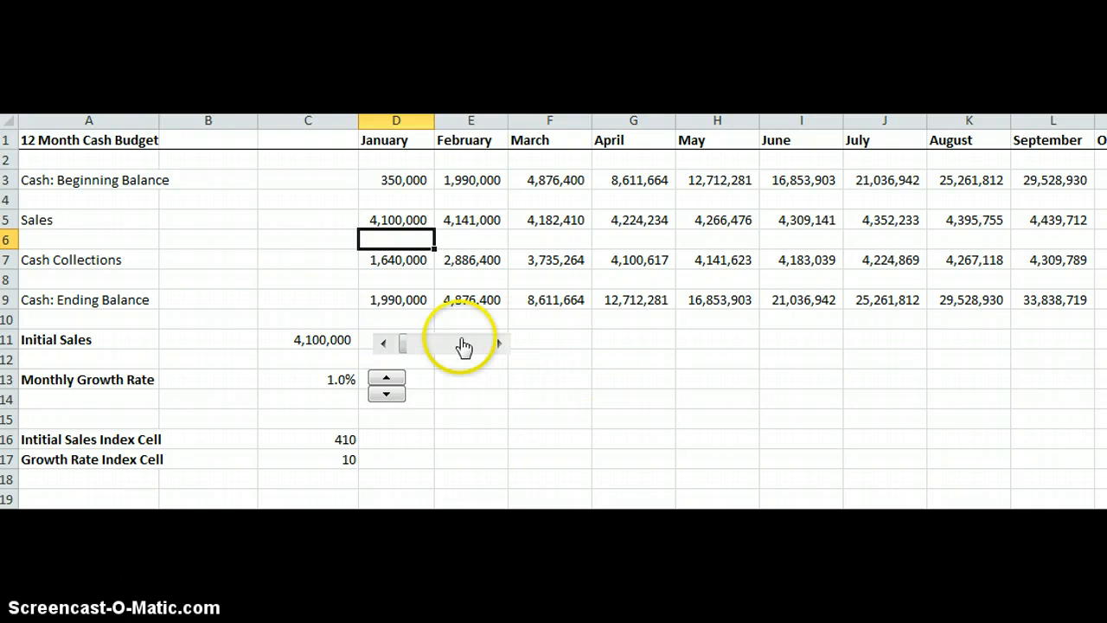
Move the scroll bar to set the Initial Sales index to 560.
{"action": "left_click", "coordinate": [383, 345]}
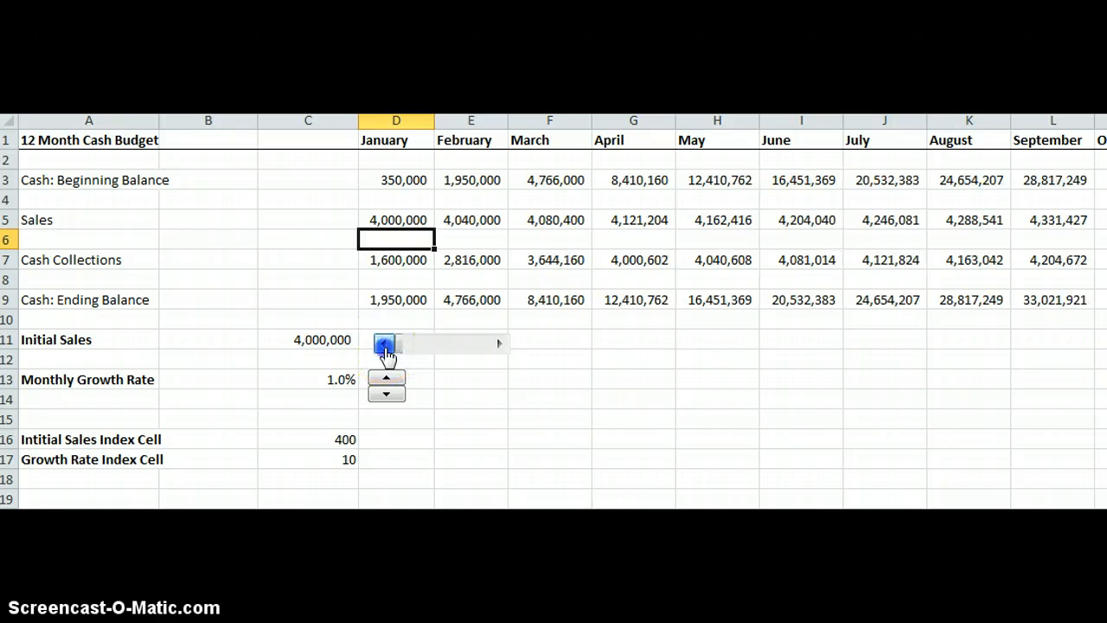
{"action": "left_click_drag", "start_coordinate": [500, 344], "coordinate": [499, 351]}
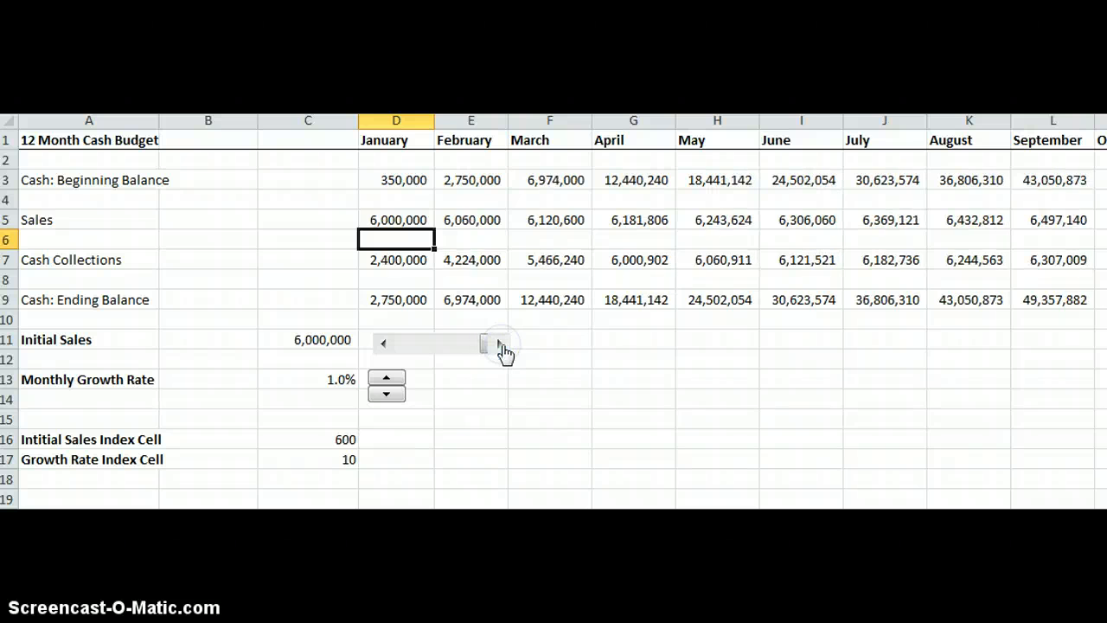
{"action": "left_click_drag", "start_coordinate": [384, 345], "coordinate": [383, 345]}
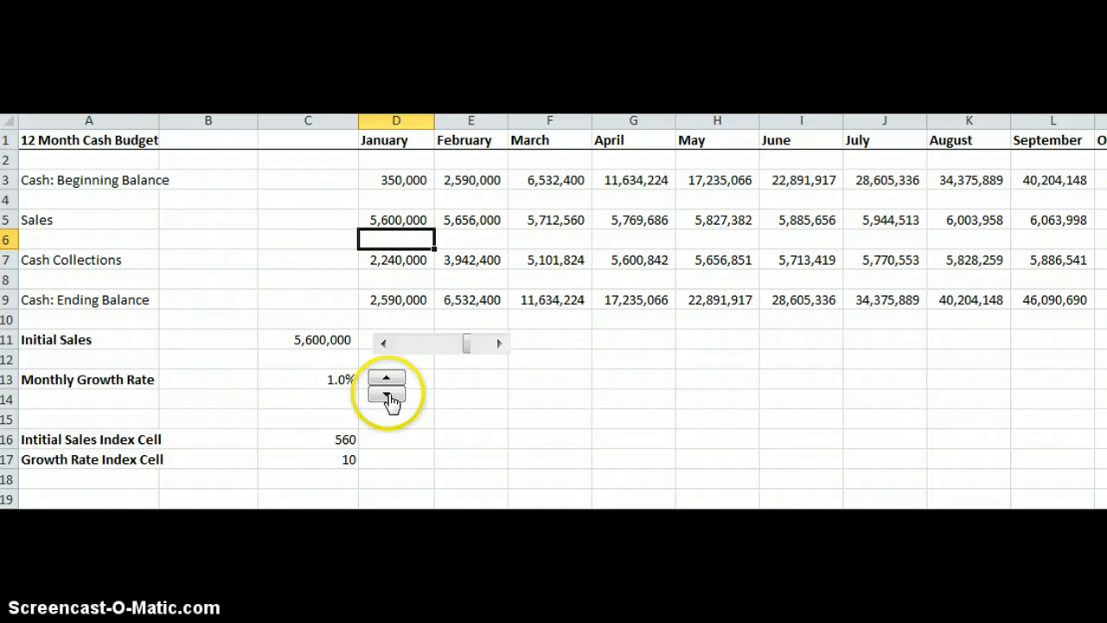
Step the growth rate index down to 5 and back up to 14 with the spin button.
{"action": "left_click", "coordinate": [386, 395]}
{"action": "left_click", "coordinate": [386, 395]}
{"action": "left_click", "coordinate": [386, 396]}
{"action": "left_click", "coordinate": [386, 395]}
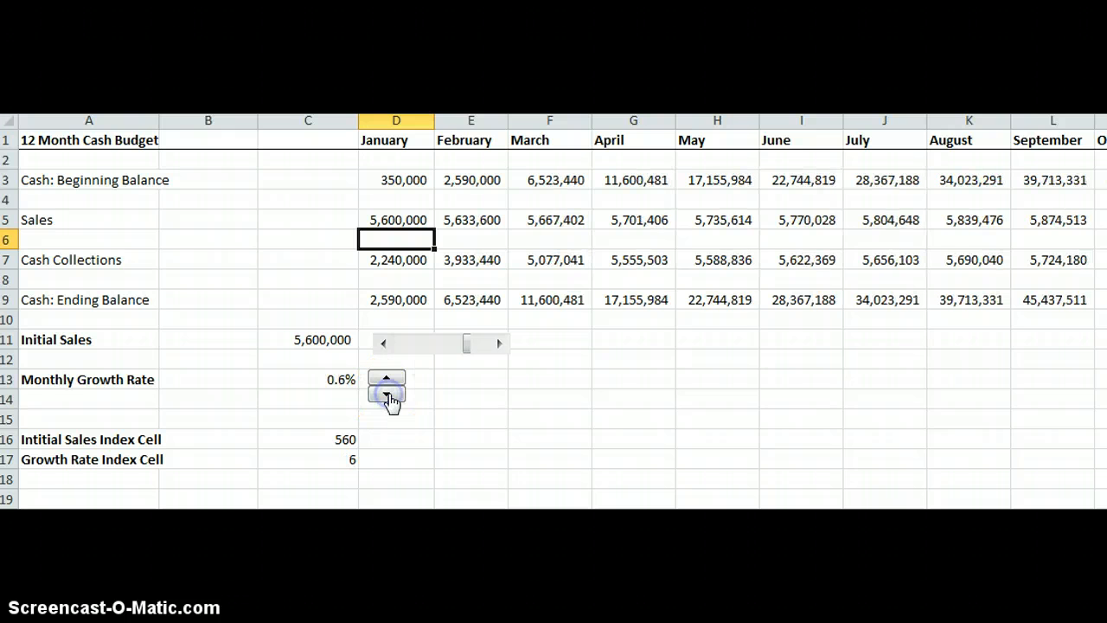
{"action": "left_click", "coordinate": [386, 395]}
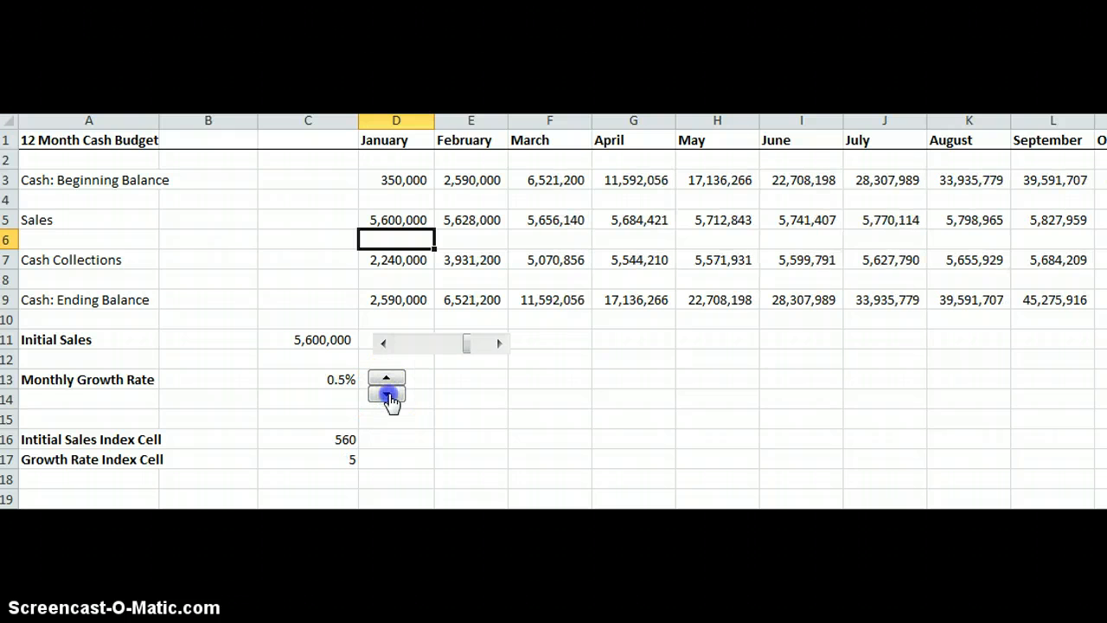
{"action": "left_click", "coordinate": [387, 377]}
{"action": "left_click", "coordinate": [386, 377]}
{"action": "left_click", "coordinate": [387, 378]}
{"action": "left_click", "coordinate": [386, 378]}
{"action": "left_click", "coordinate": [386, 378]}
{"action": "left_click", "coordinate": [386, 378]}
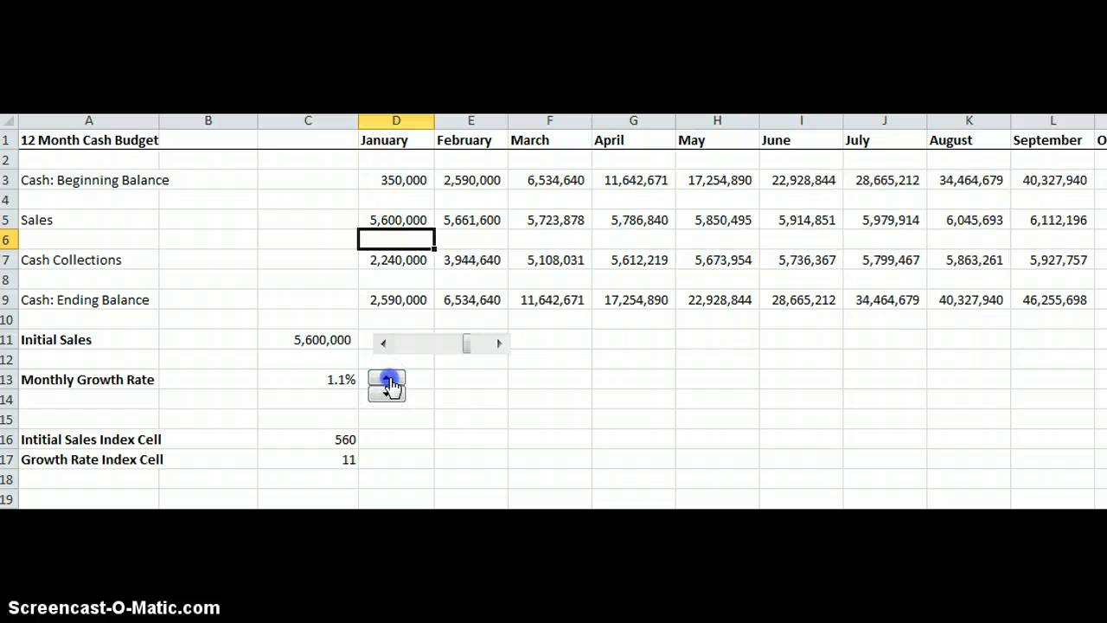
{"action": "left_click", "coordinate": [386, 377]}
{"action": "left_click", "coordinate": [386, 378]}
{"action": "left_click", "coordinate": [386, 378]}
{"action": "left_click", "coordinate": [387, 378]}
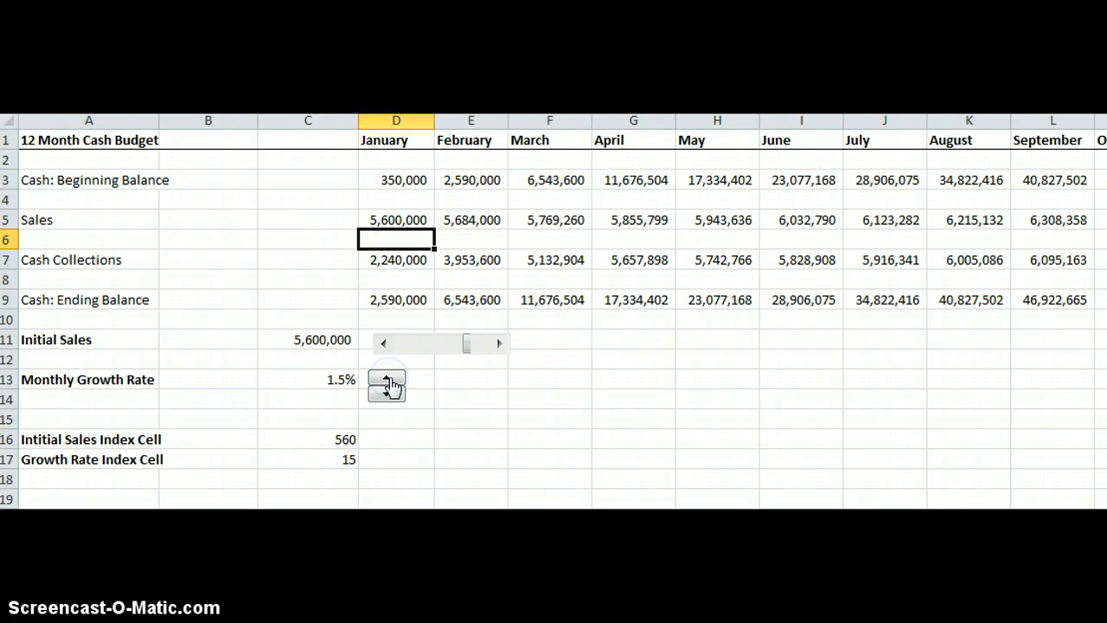
{"action": "left_click", "coordinate": [386, 394]}
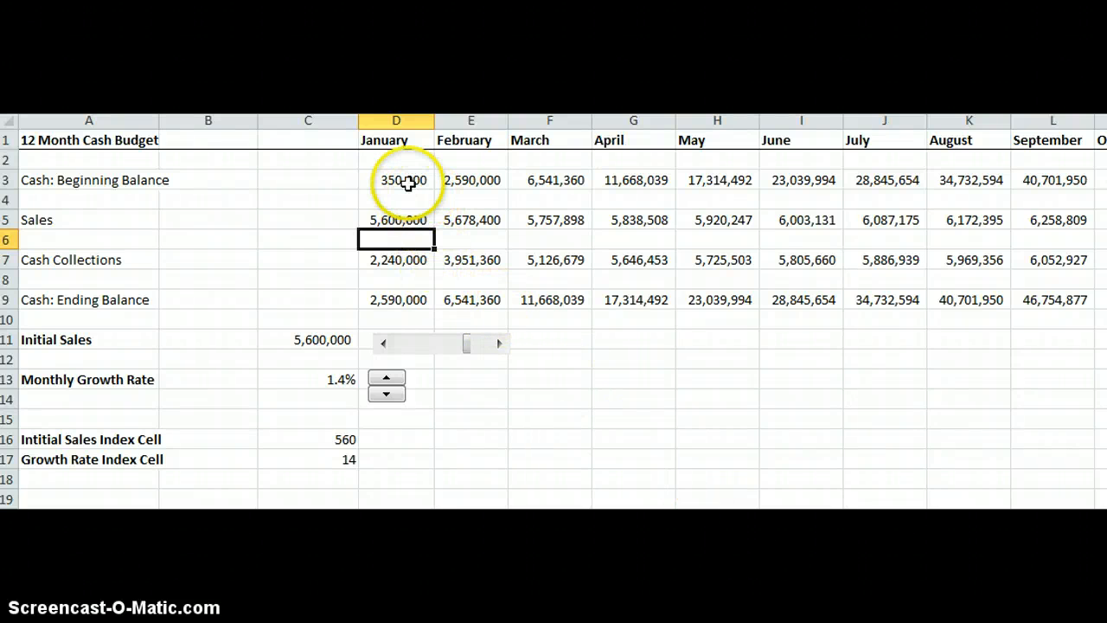
Add data validation to the January beginning balance in D3, allowing decimal values with a minimum of 0.
{"action": "left_click", "coordinate": [406, 182]}
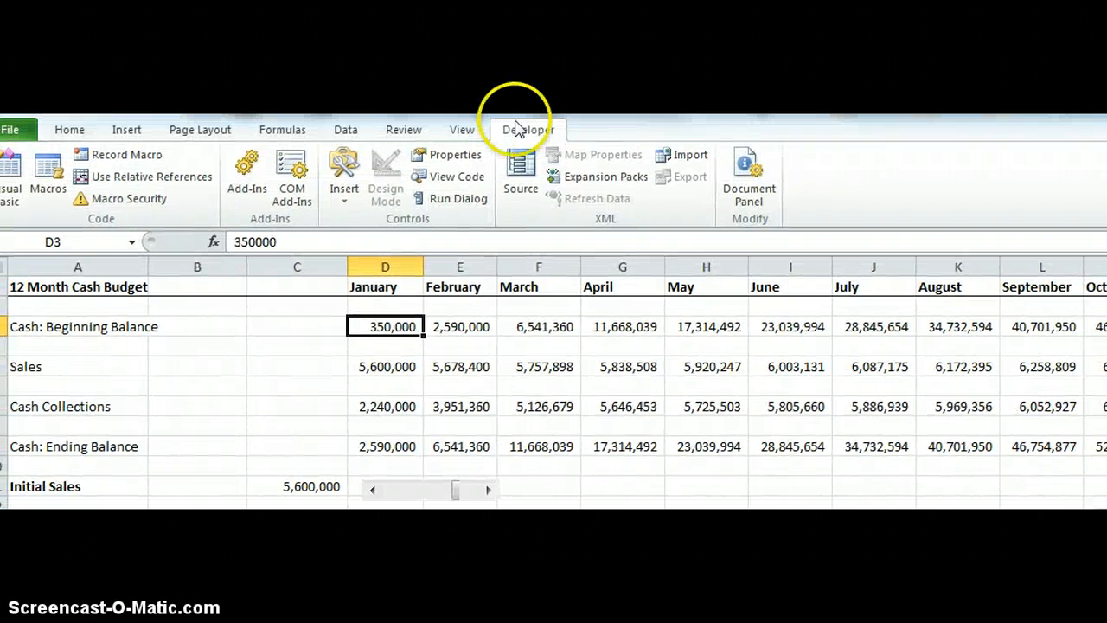
{"action": "left_click", "coordinate": [341, 130]}
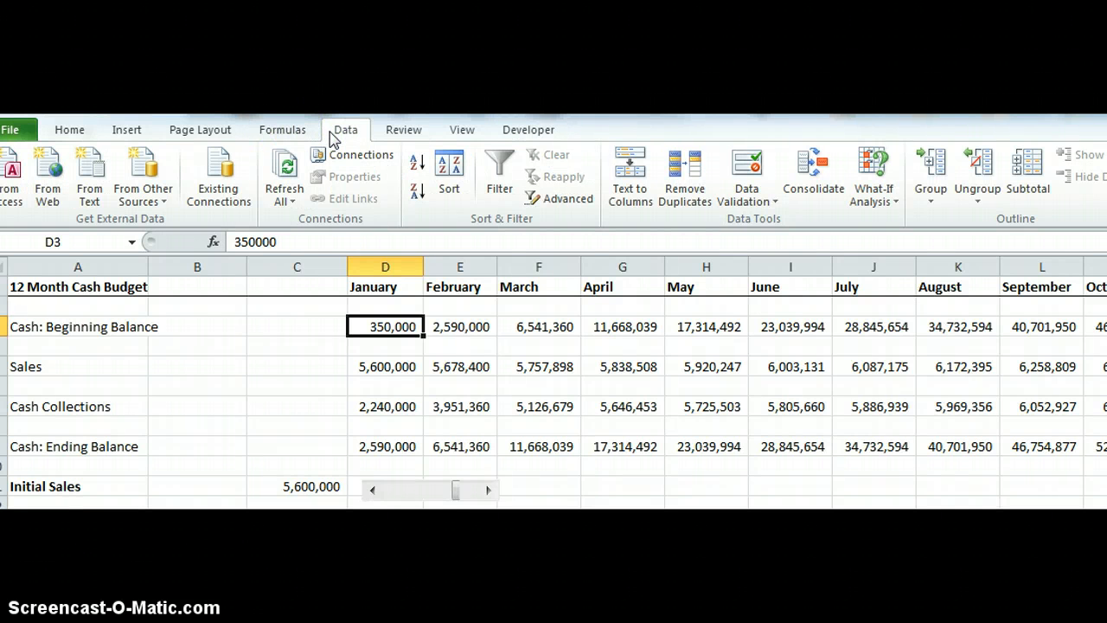
{"action": "left_click", "coordinate": [754, 197]}
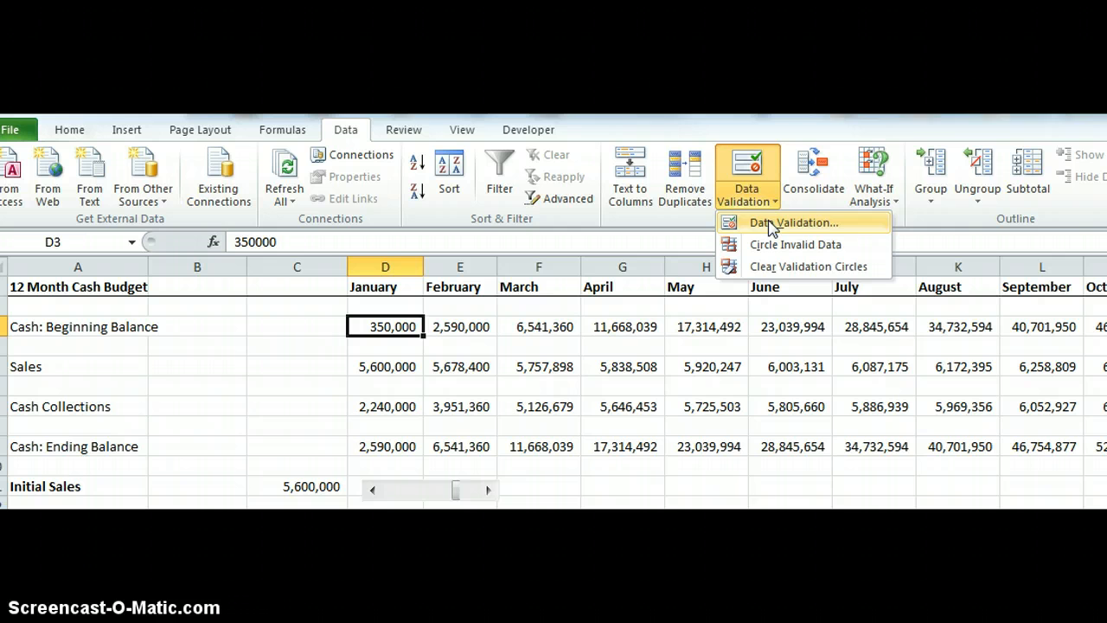
{"action": "left_click", "coordinate": [771, 223]}
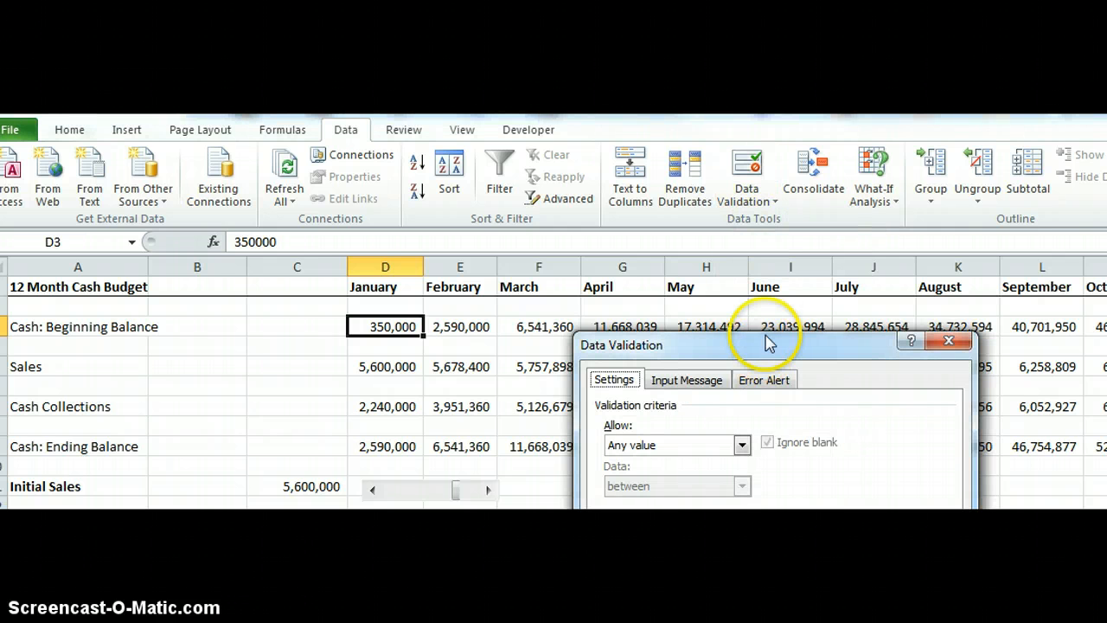
{"action": "left_click_drag", "start_coordinate": [767, 341], "coordinate": [780, 237]}
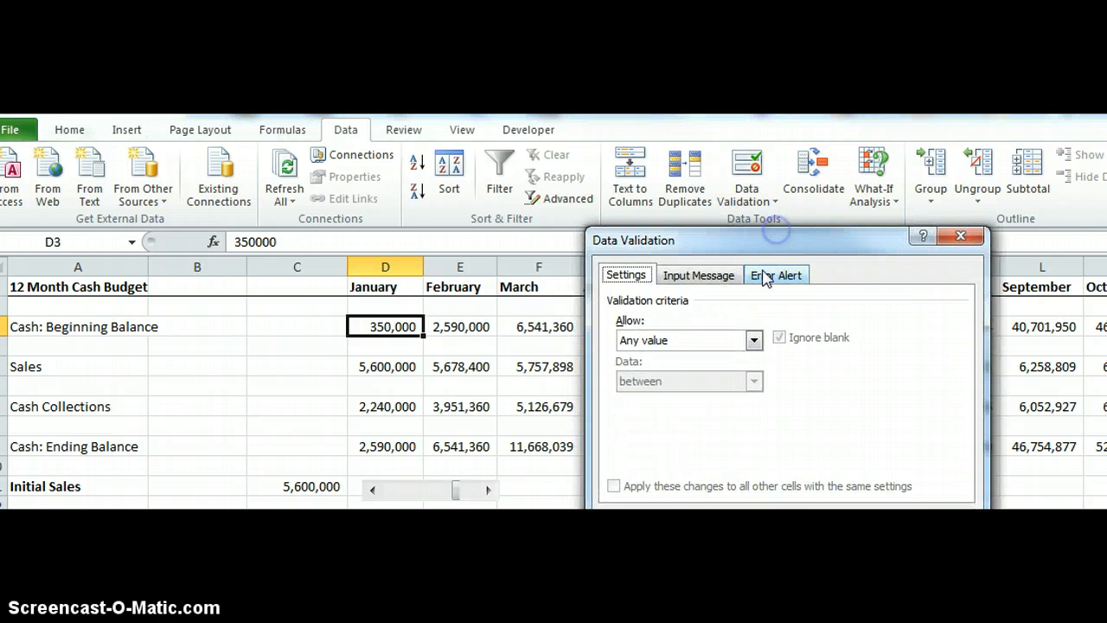
{"action": "left_click", "coordinate": [753, 341]}
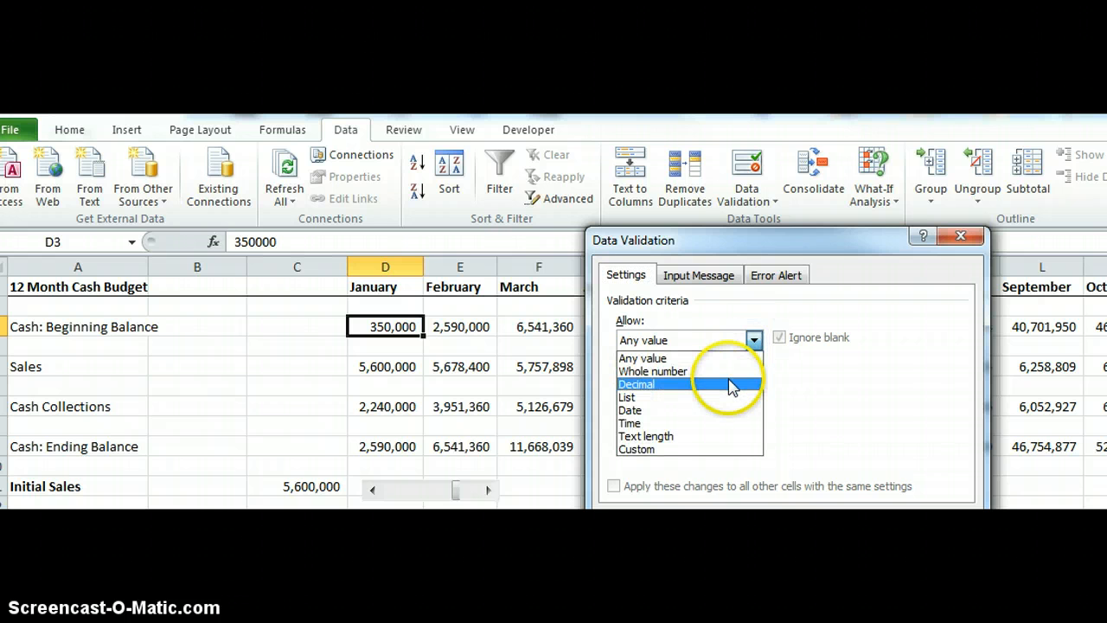
{"action": "left_click", "coordinate": [731, 385]}
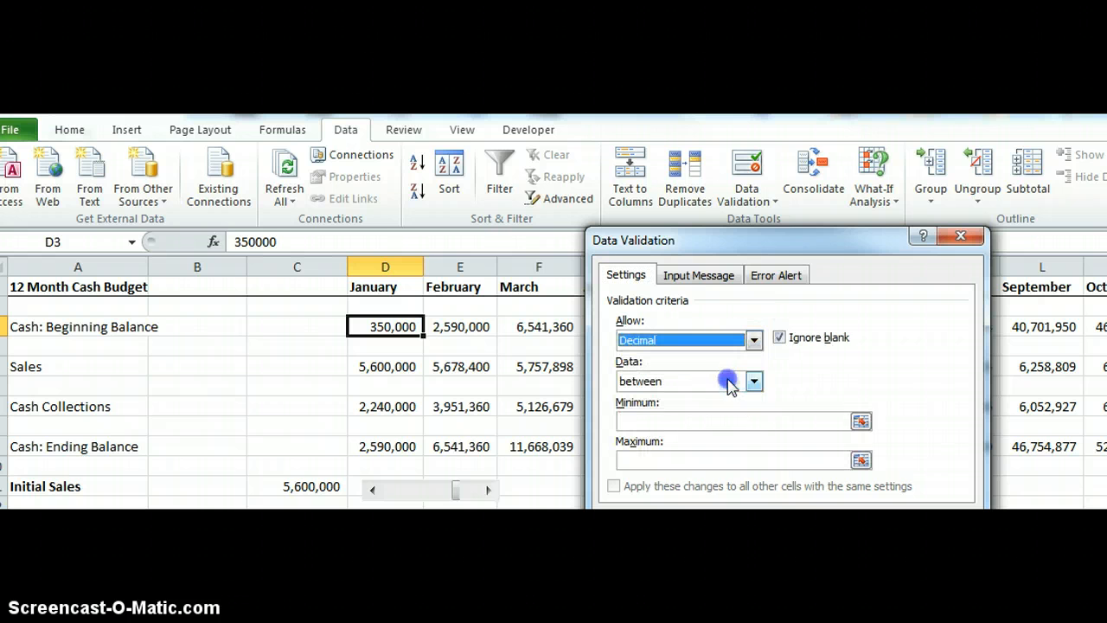
{"action": "left_click", "coordinate": [751, 423]}
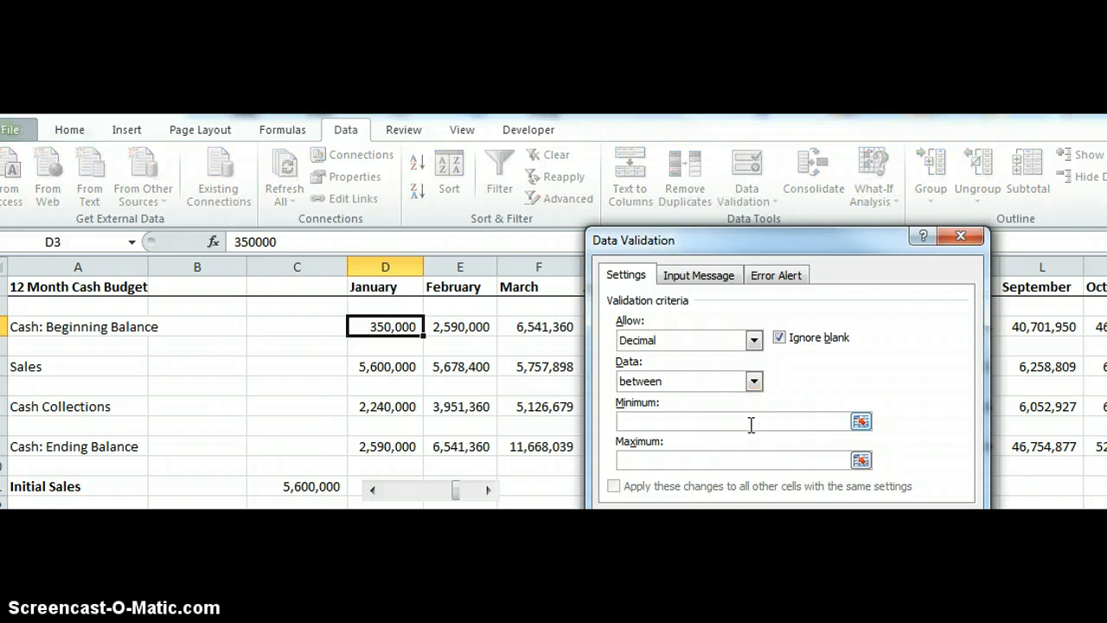
{"action": "type", "text": "0"}
{"action": "left_click", "coordinate": [716, 456]}
Set the validation input message title and text to Beginning Cash Balance.
{"action": "left_click", "coordinate": [700, 275]}
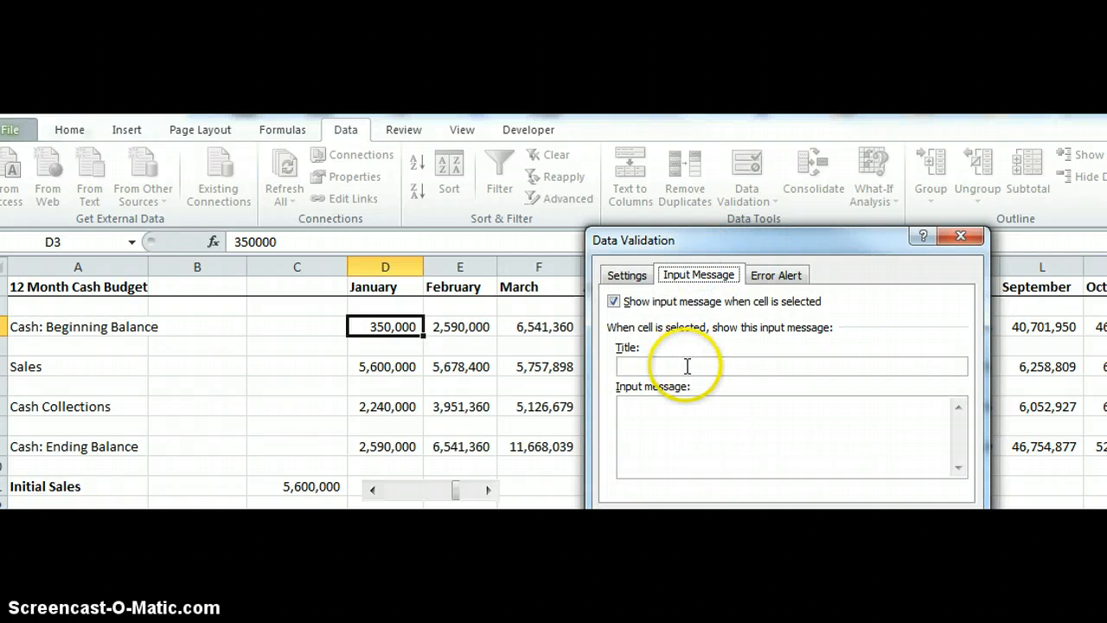
{"action": "left_click", "coordinate": [687, 366]}
{"action": "type", "text": "Cash"}
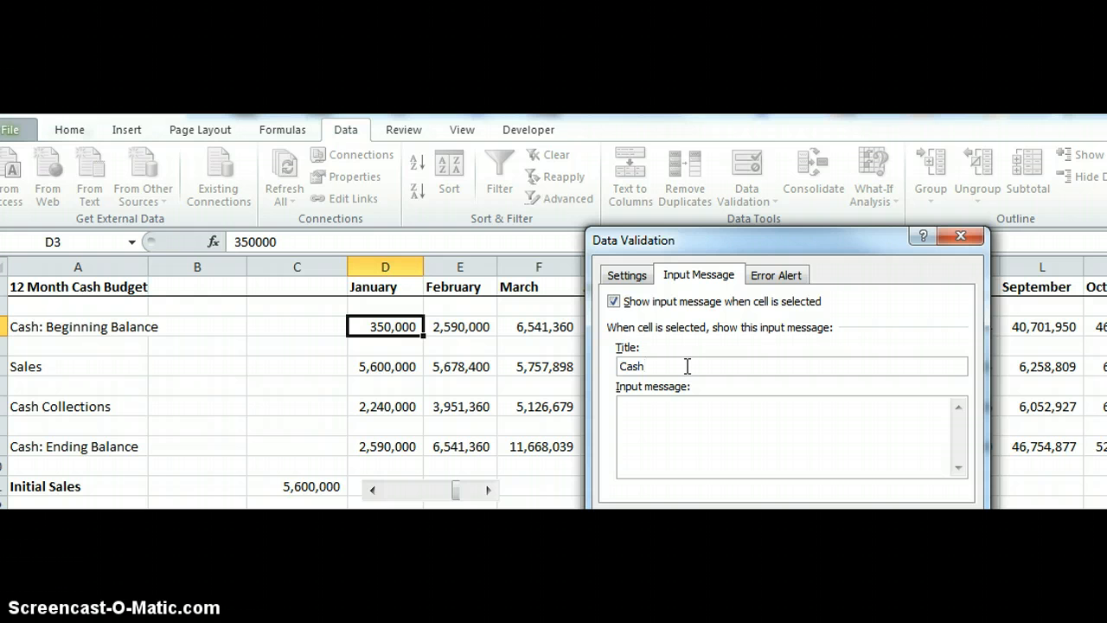
{"action": "left_click", "coordinate": [688, 365]}
{"action": "type", "text": "Be"}
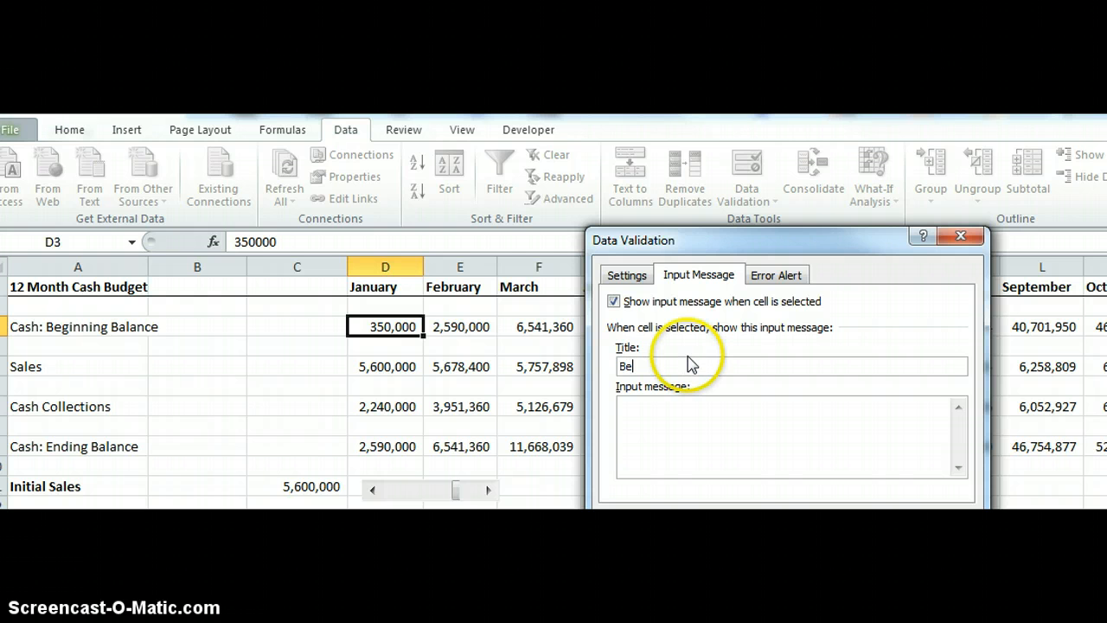
{"action": "type", "text": "ginning Cash Balance"}
{"action": "left_click", "coordinate": [692, 447]}
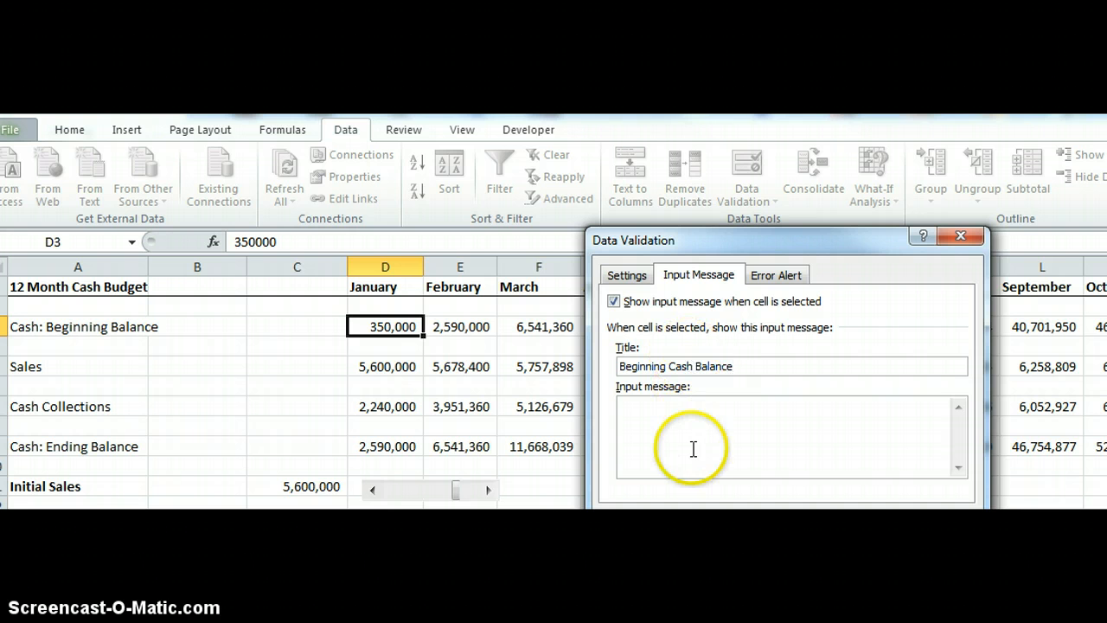
{"action": "type", "text": "Beg"}
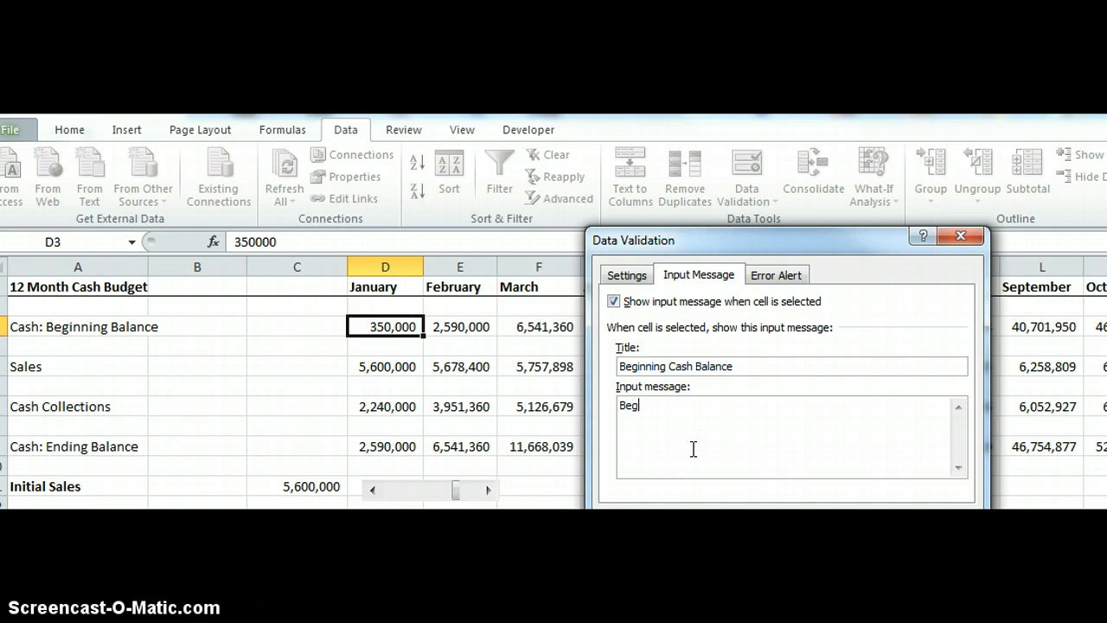
{"action": "type", "text": "inning Cash Balance"}
Set a Stop error alert titled Cash Balance with the message Incorrect amount, and apply the validation.
{"action": "left_click", "coordinate": [776, 275]}
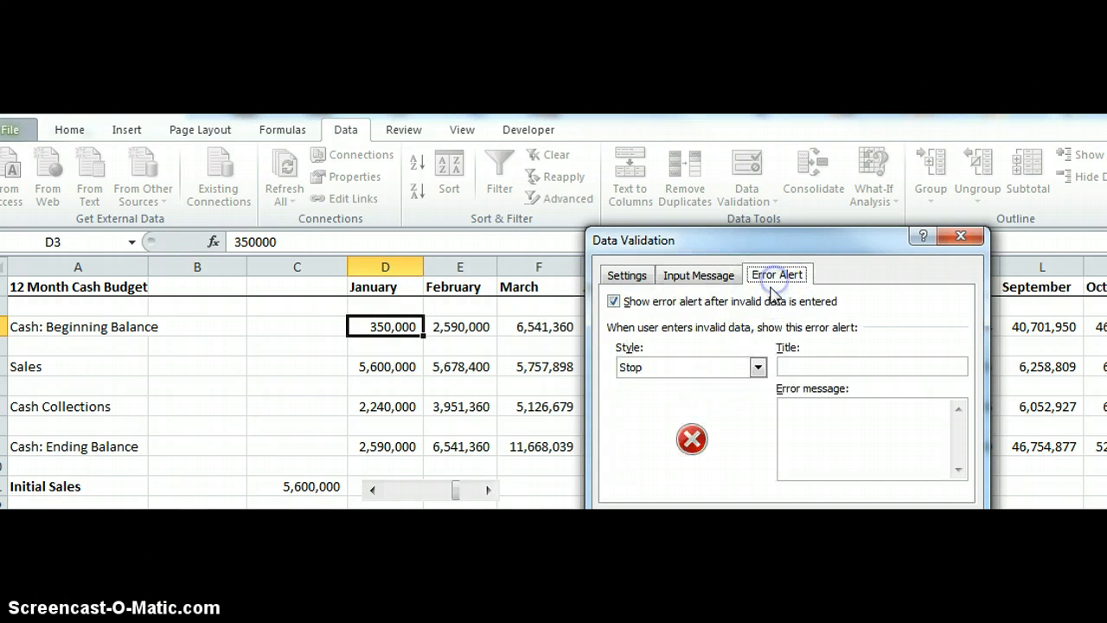
{"action": "left_click", "coordinate": [835, 366]}
{"action": "type", "text": "Cash Balance"}
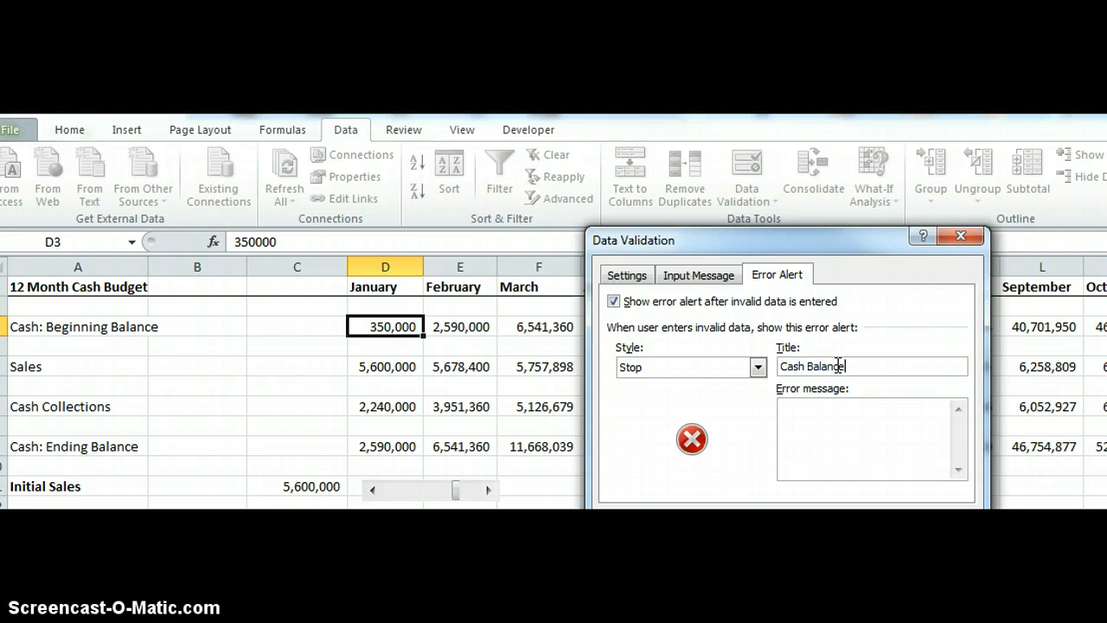
{"action": "left_click", "coordinate": [835, 416]}
{"action": "type", "text": "Incorrect amount"}
{"action": "left_click", "coordinate": [842, 465]}
{"action": "key", "text": "Return"}
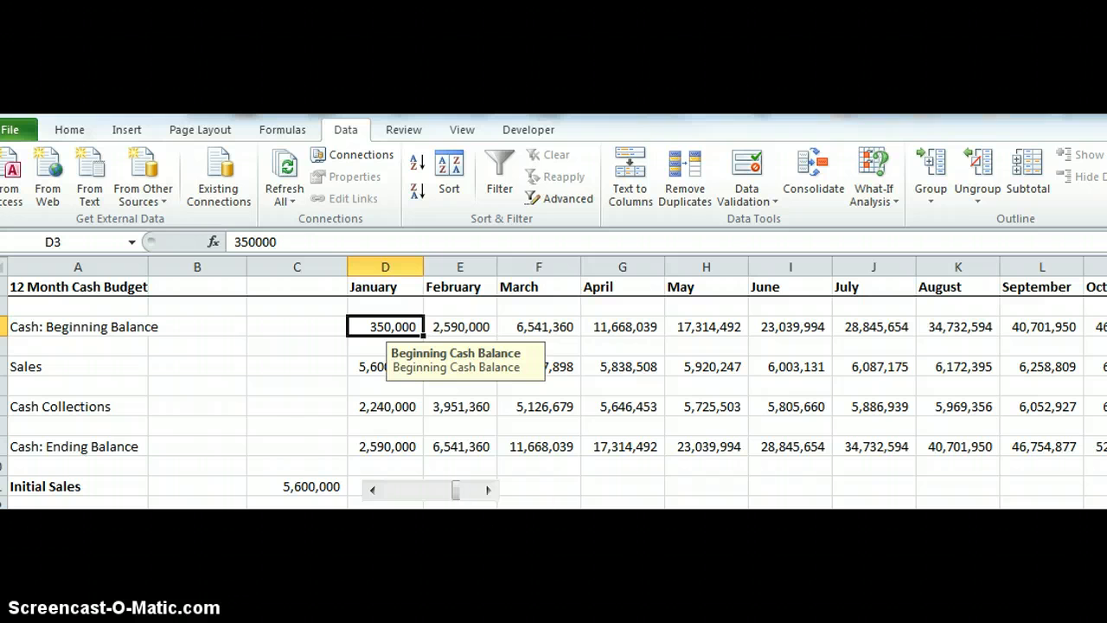
Test D3's validation by entering 150000000, then retry after the alert.
{"action": "left_click", "coordinate": [385, 325]}
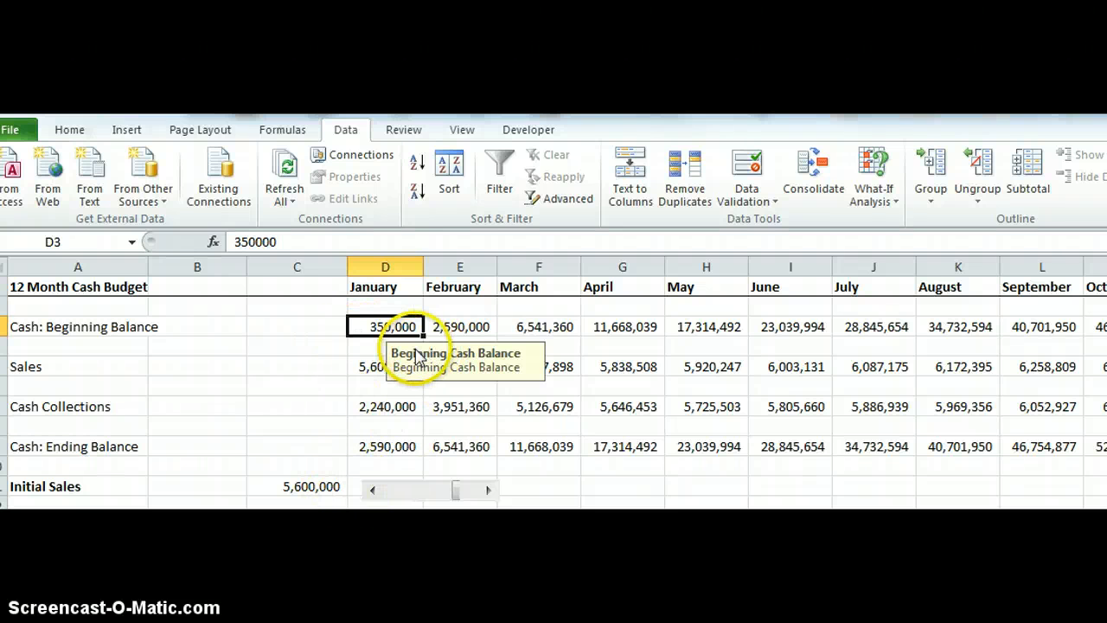
{"action": "right_click", "coordinate": [395, 327]}
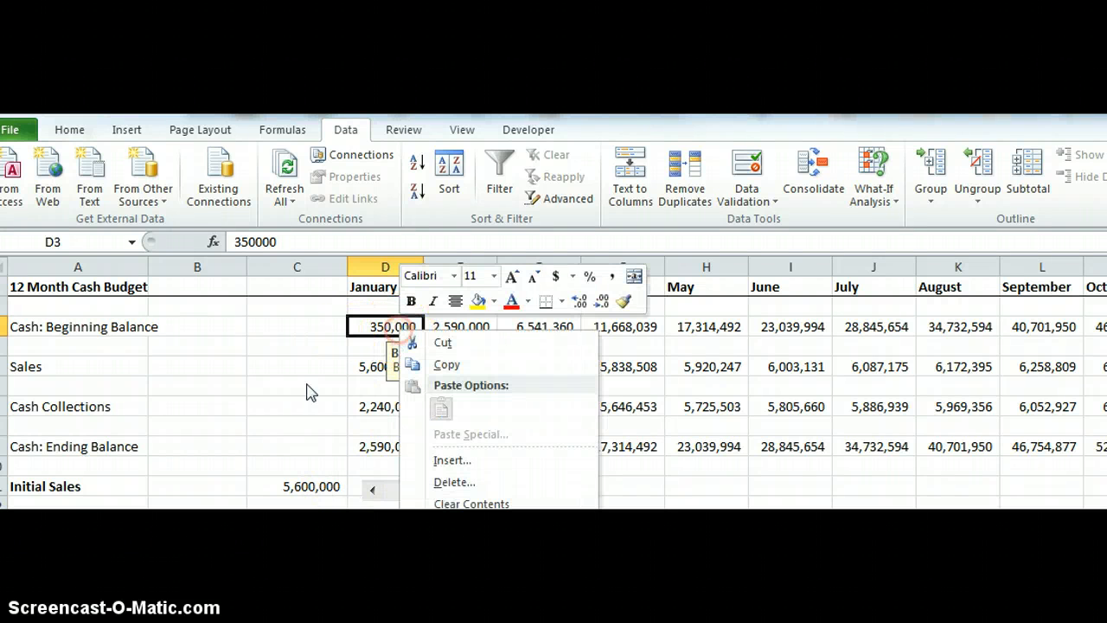
{"action": "key", "text": "Escape"}
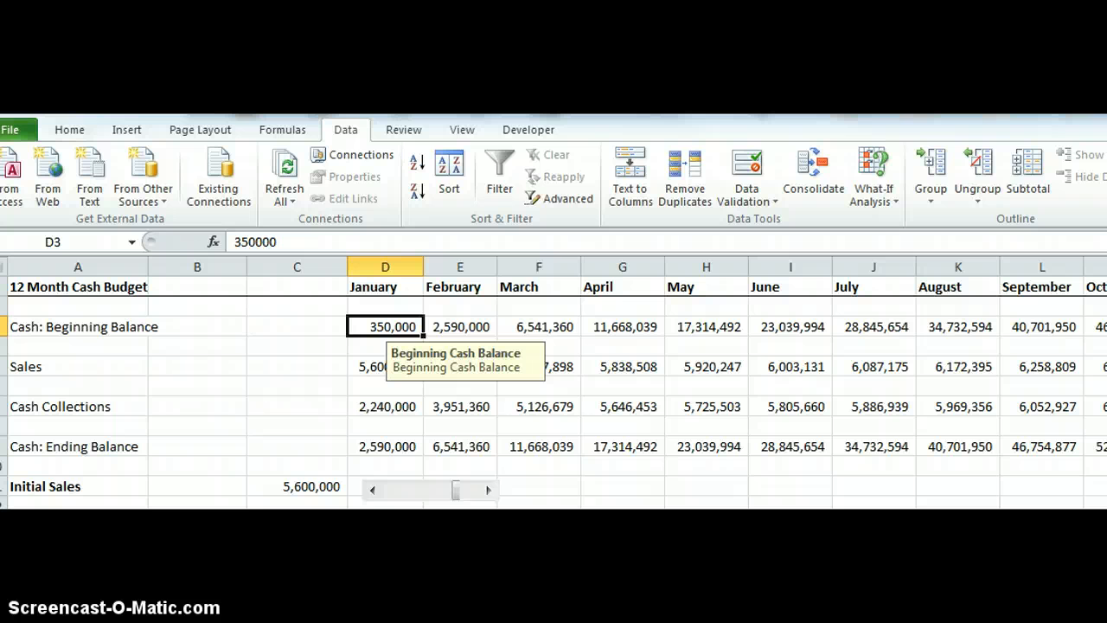
{"action": "type", "text": "10"}
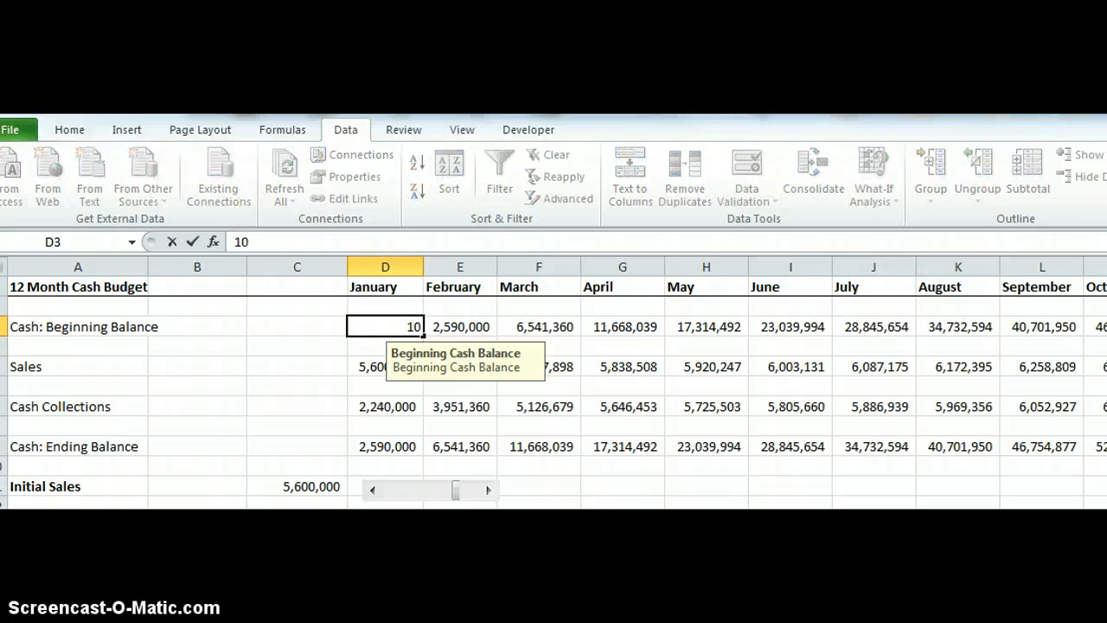
{"action": "type", "text": "0"}
{"action": "key", "text": "BackSpace"}
{"action": "key", "text": "BackSpace"}
{"action": "type", "text": "50000000"}
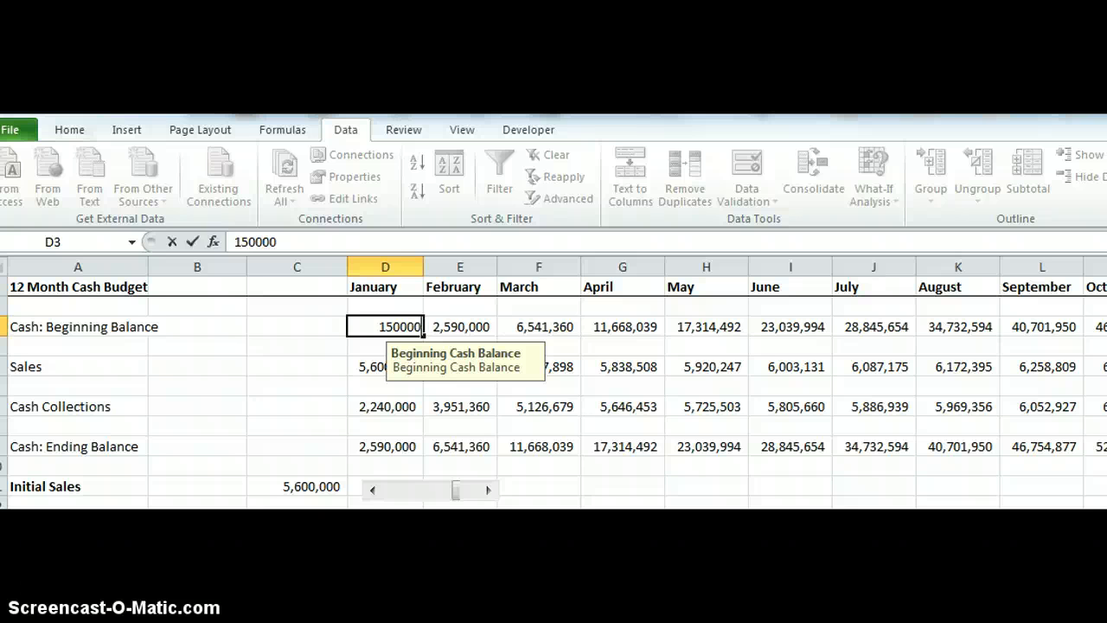
{"action": "key", "text": "Return"}
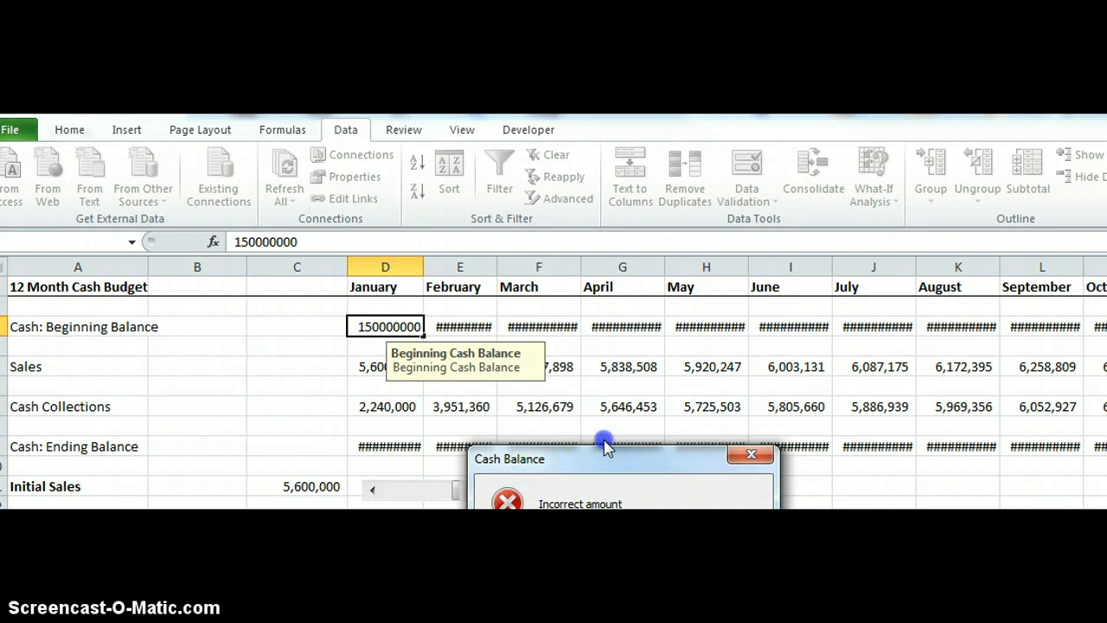
{"action": "left_click_drag", "start_coordinate": [603, 467], "coordinate": [623, 329]}
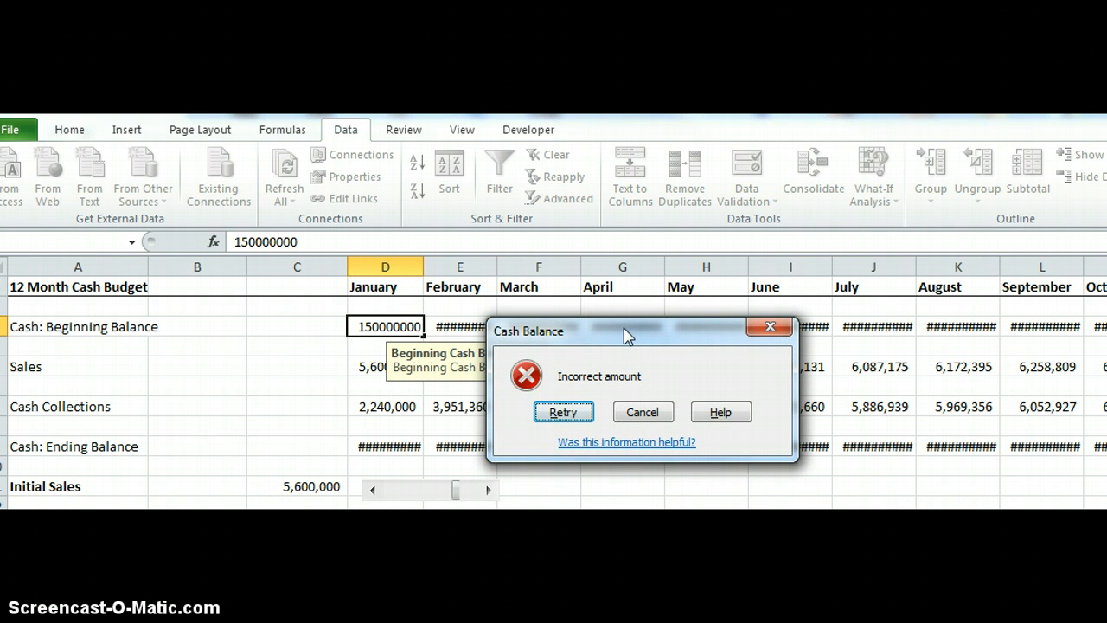
{"action": "left_click", "coordinate": [577, 413]}
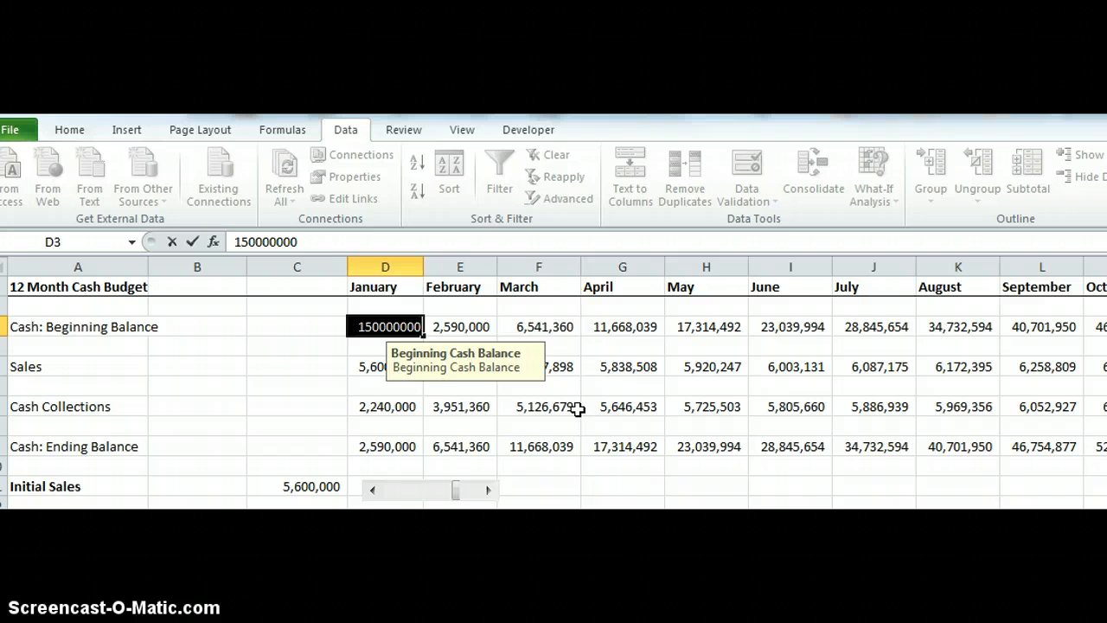
Re-enter 350000 as the January beginning balance in D3.
{"action": "type", "text": "350"}
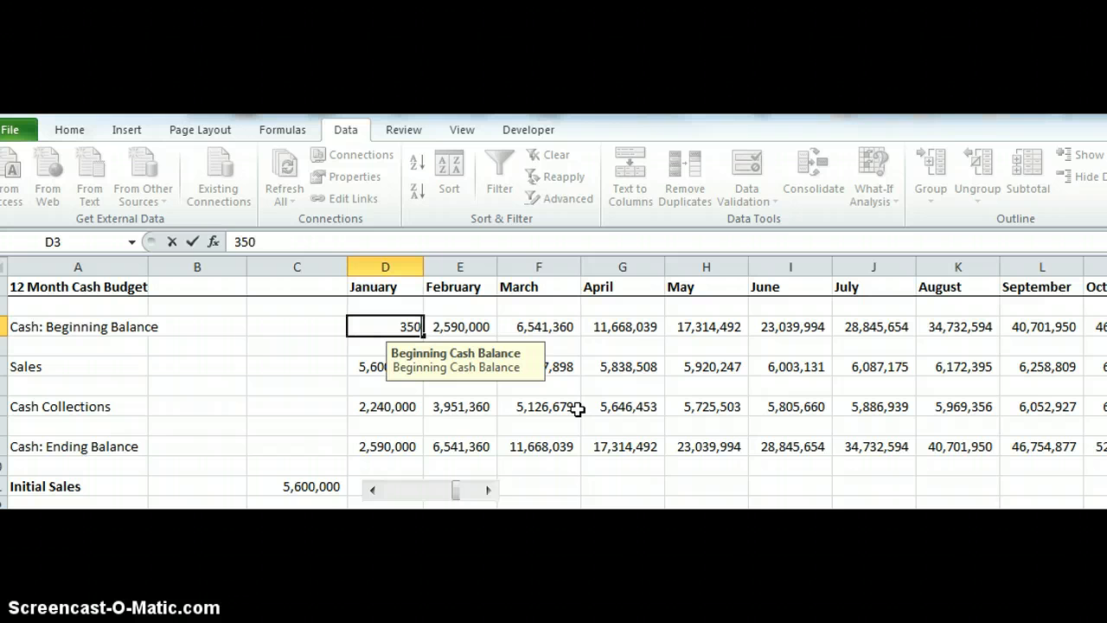
{"action": "type", "text": "000"}
{"action": "key", "text": "Return"}
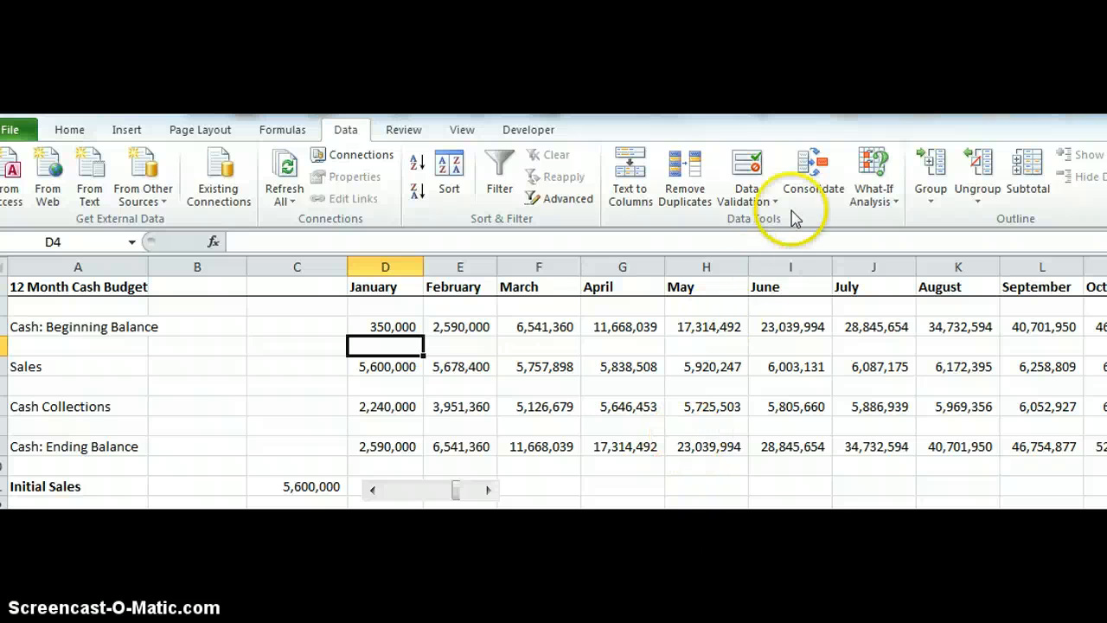
{"action": "left_click", "coordinate": [746, 201]}
{"action": "left_click", "coordinate": [751, 223]}
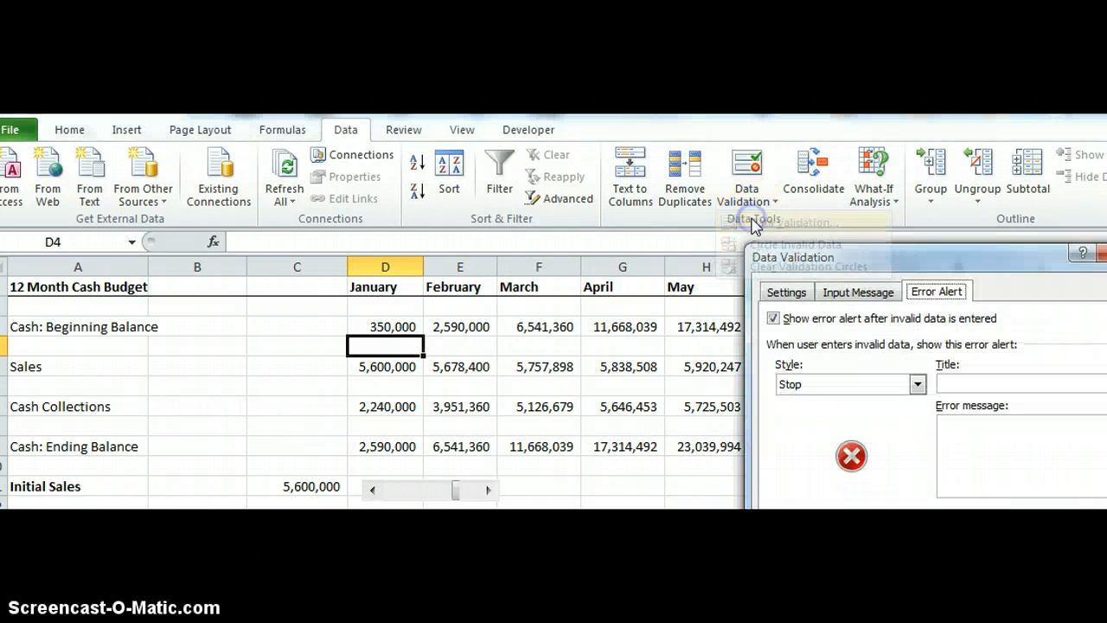
{"action": "left_click", "coordinate": [789, 292]}
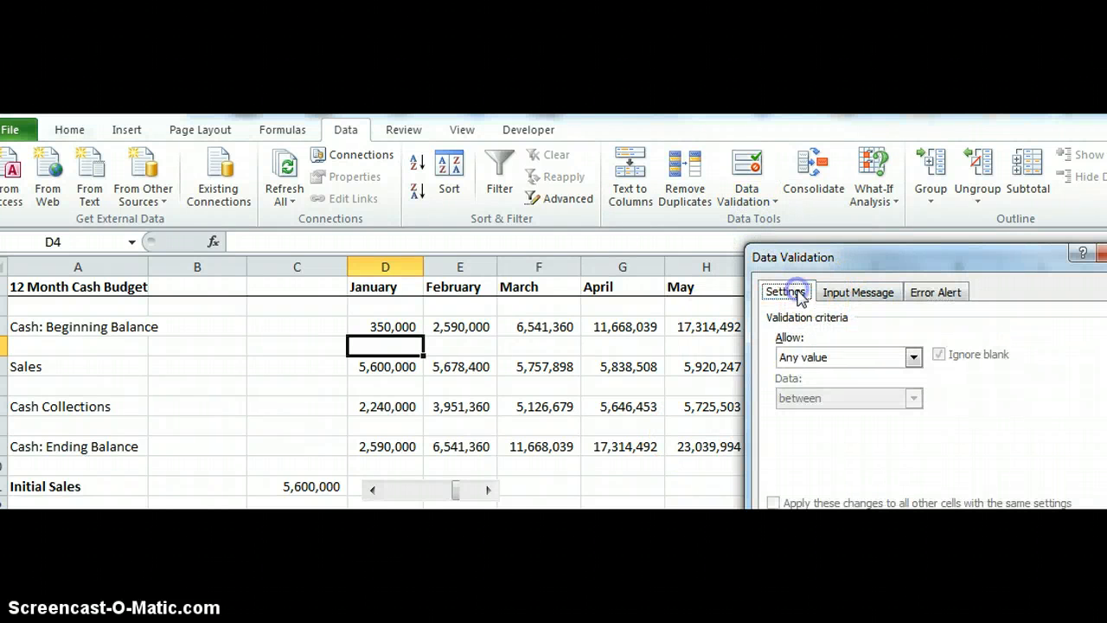
{"action": "left_click", "coordinate": [886, 358]}
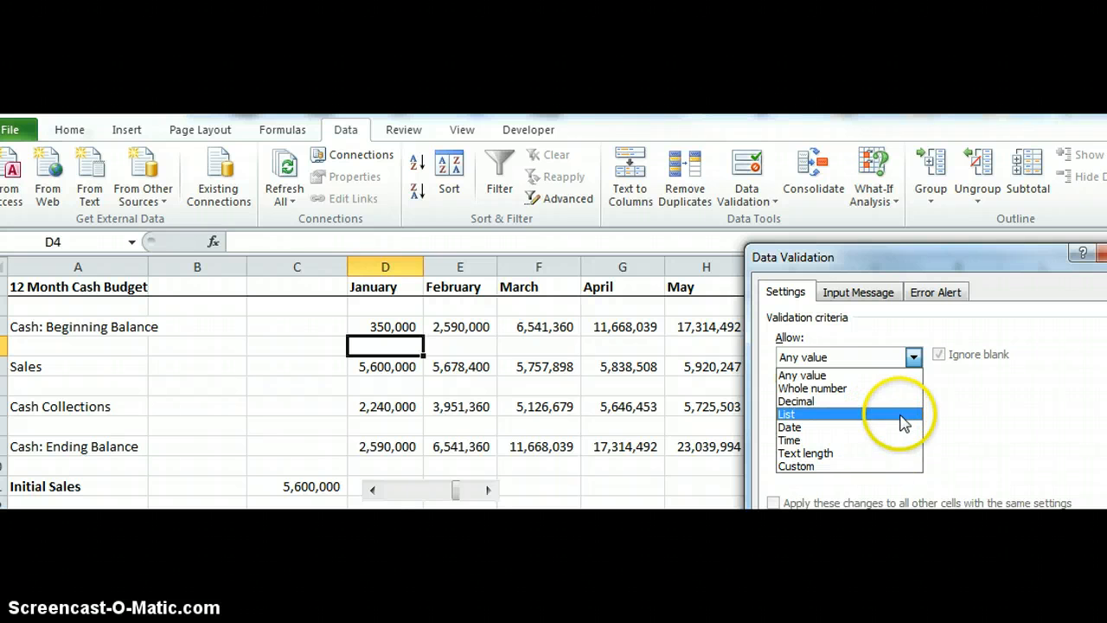
{"action": "left_click", "coordinate": [995, 257]}
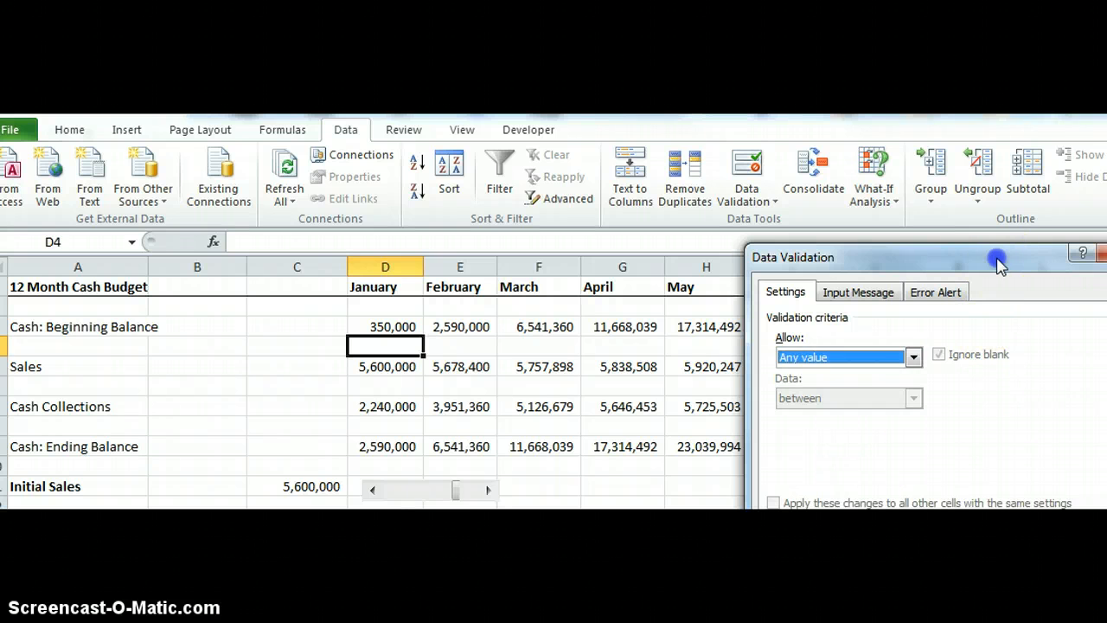
{"action": "left_click_drag", "start_coordinate": [994, 256], "coordinate": [917, 227]}
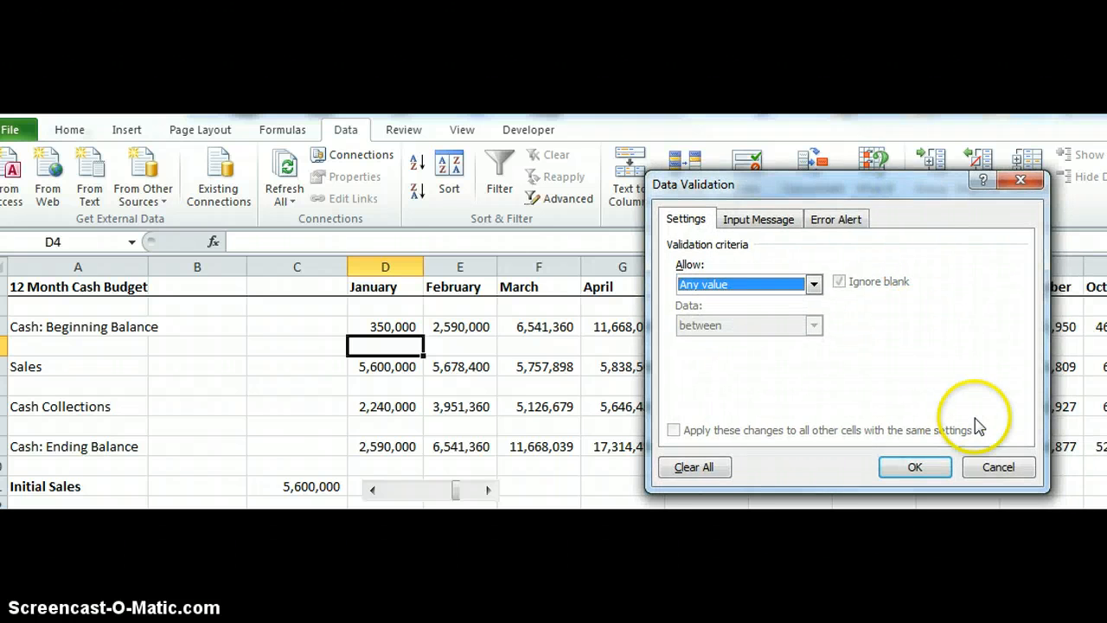
{"action": "left_click", "coordinate": [1003, 464]}
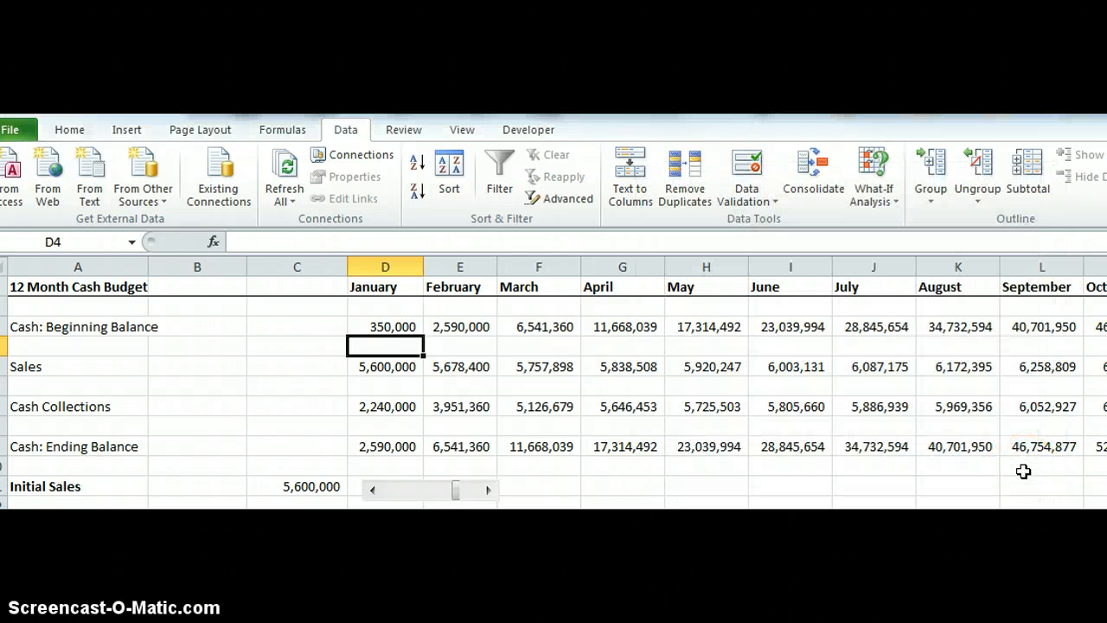